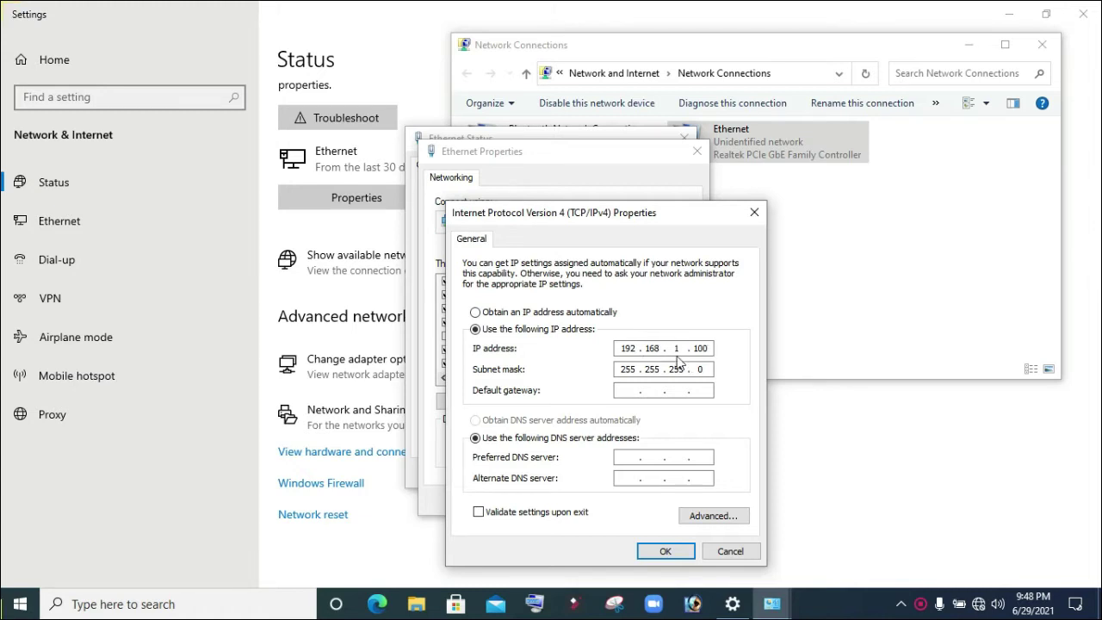
# - Apply static IP 192.168.1.100 with mask 255.255.255.0 to the Ethernet adapter and launch Edge
pyautogui.click(663, 551)
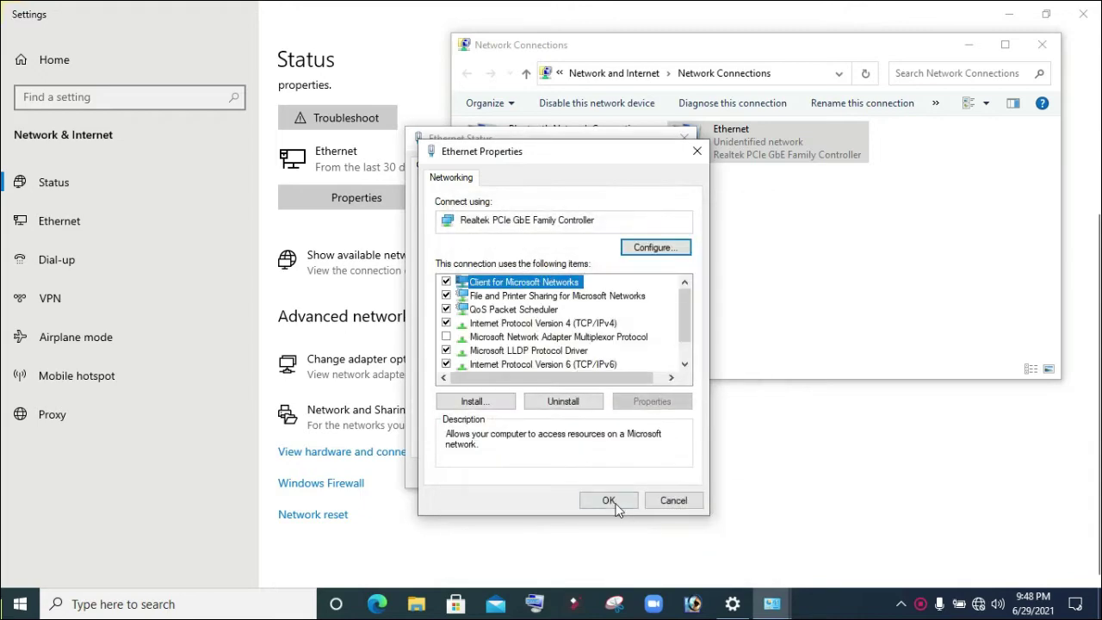
pyautogui.click(609, 501)
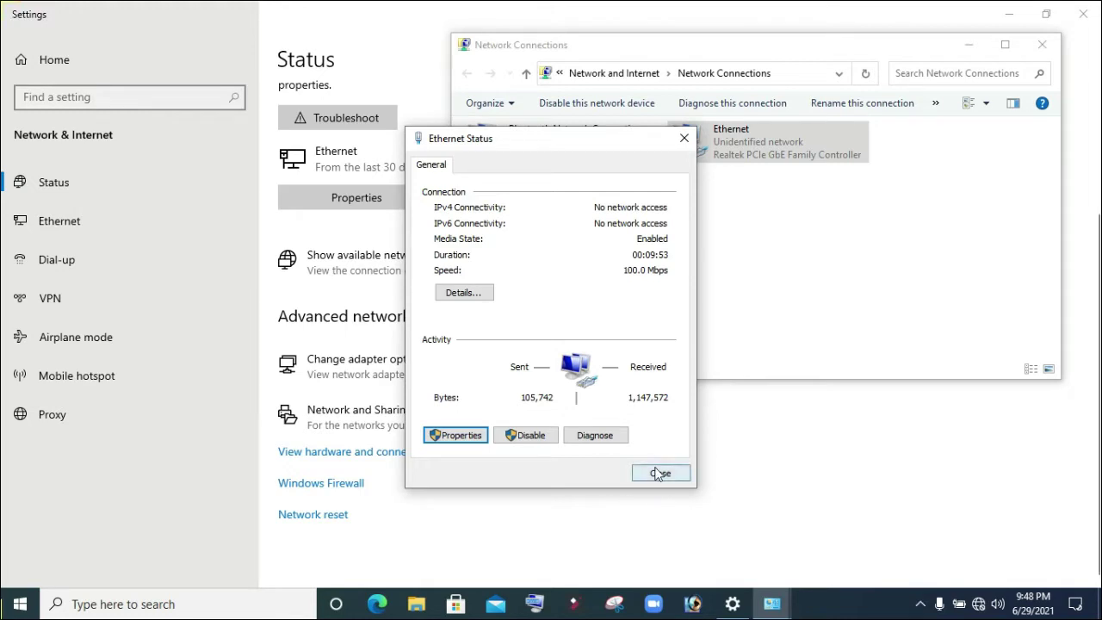
pyautogui.click(378, 603)
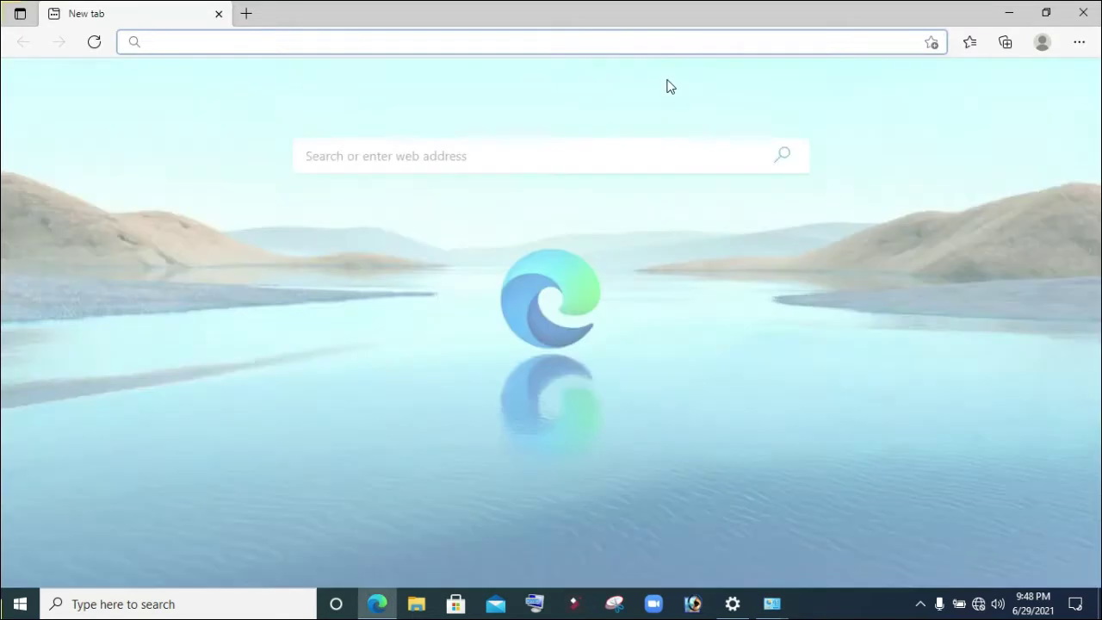
# - Load the camera's page at 192.168.1.108 in Edge
pyautogui.write('1')
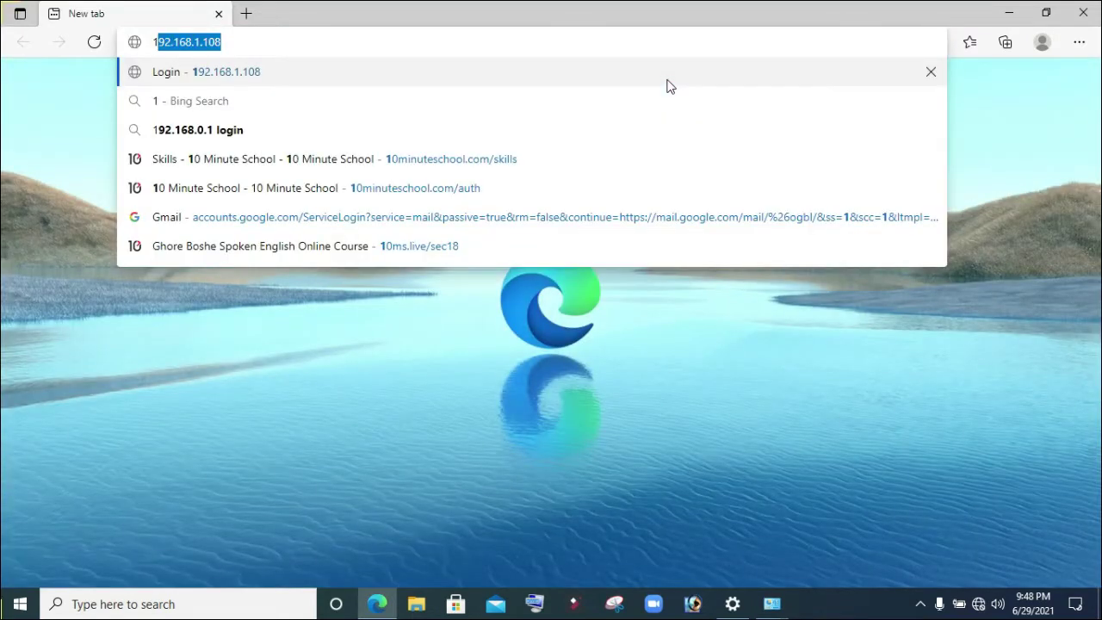
pyautogui.write('92.168.1')
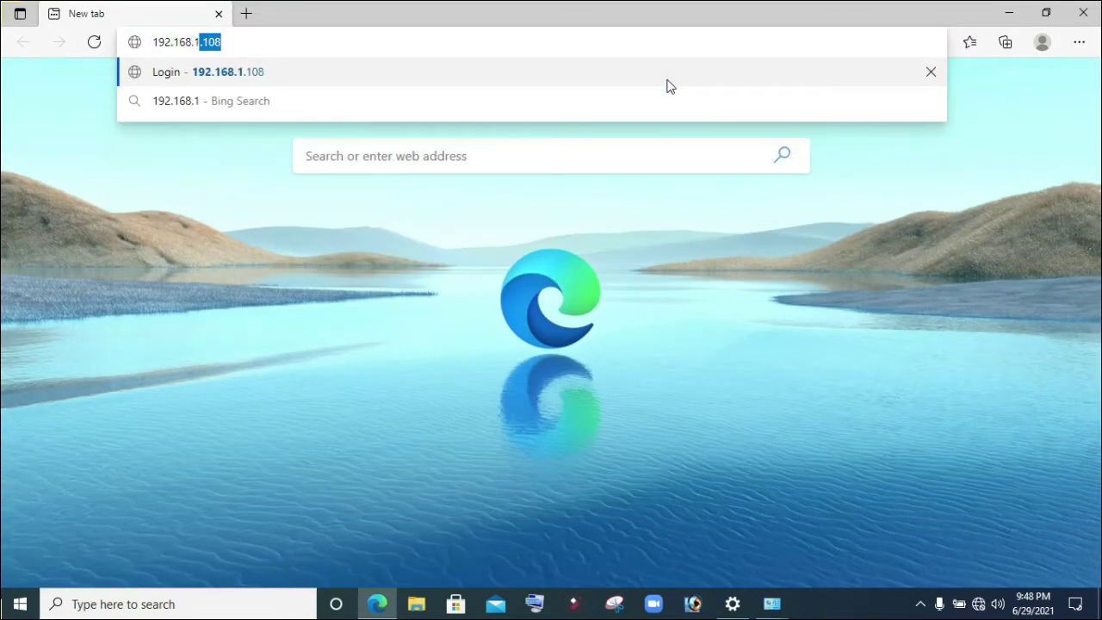
pyautogui.write('.108')
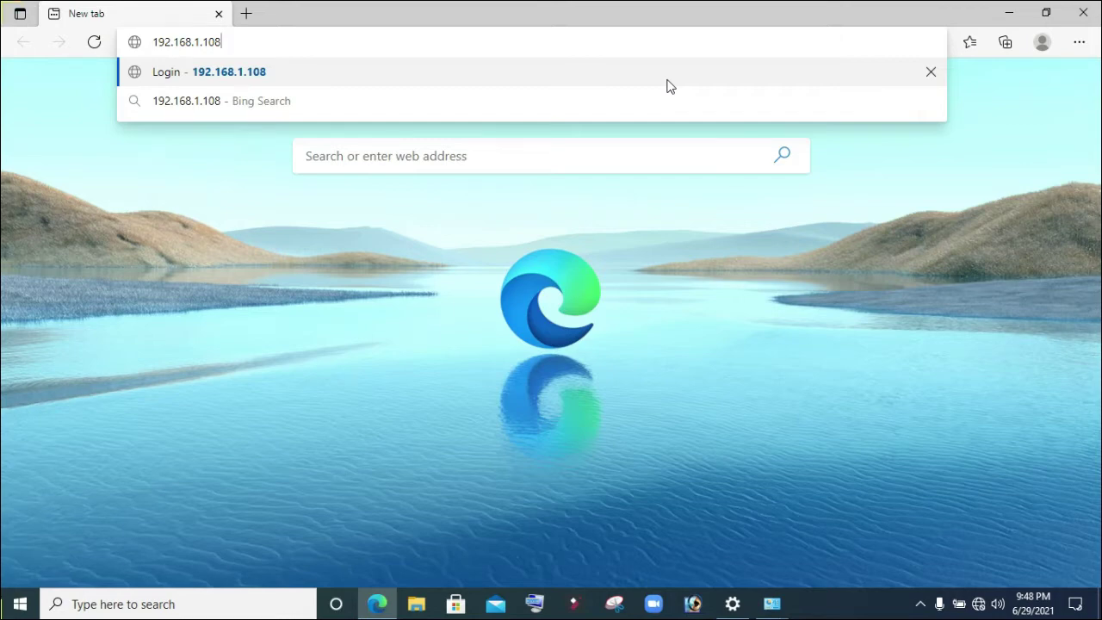
pyautogui.press('Return')
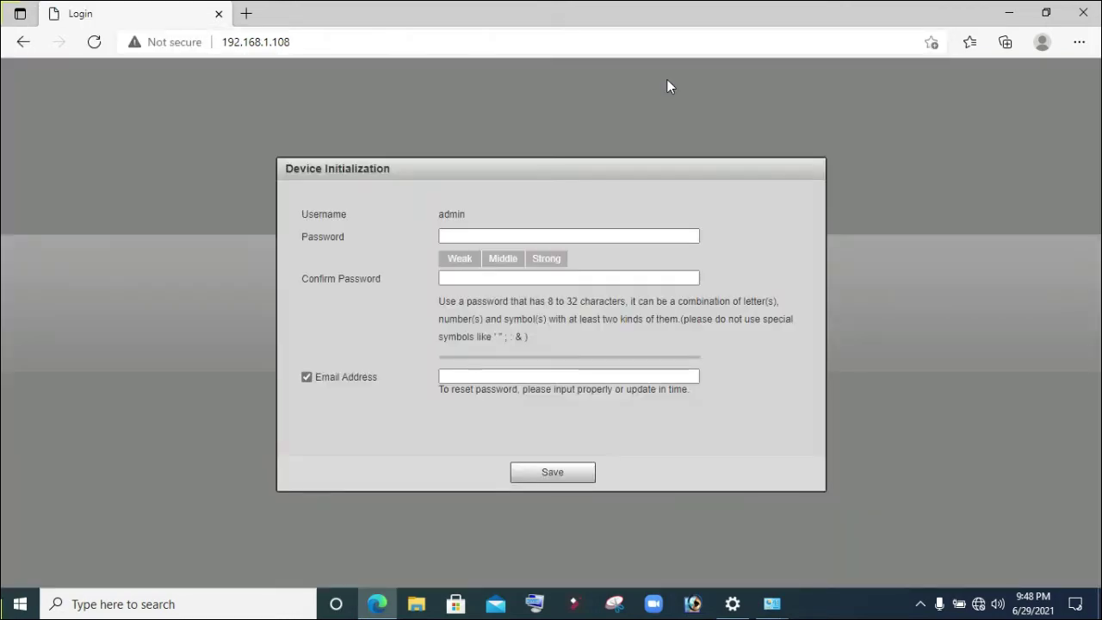
# - Enter and confirm a new admin password in the Device Initialization form
pyautogui.click(691, 241)
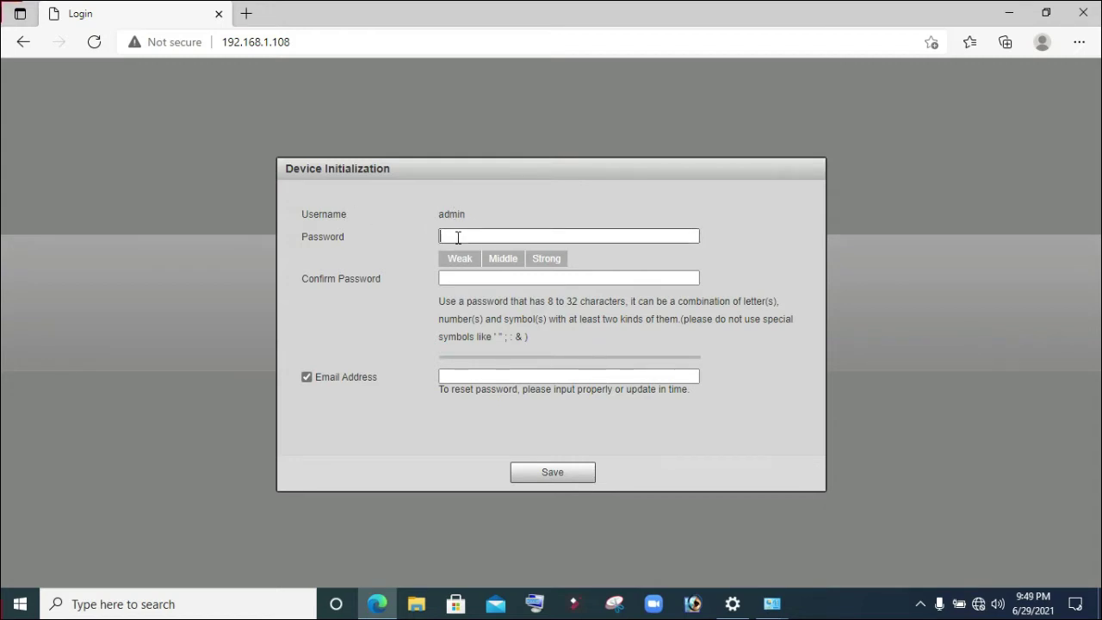
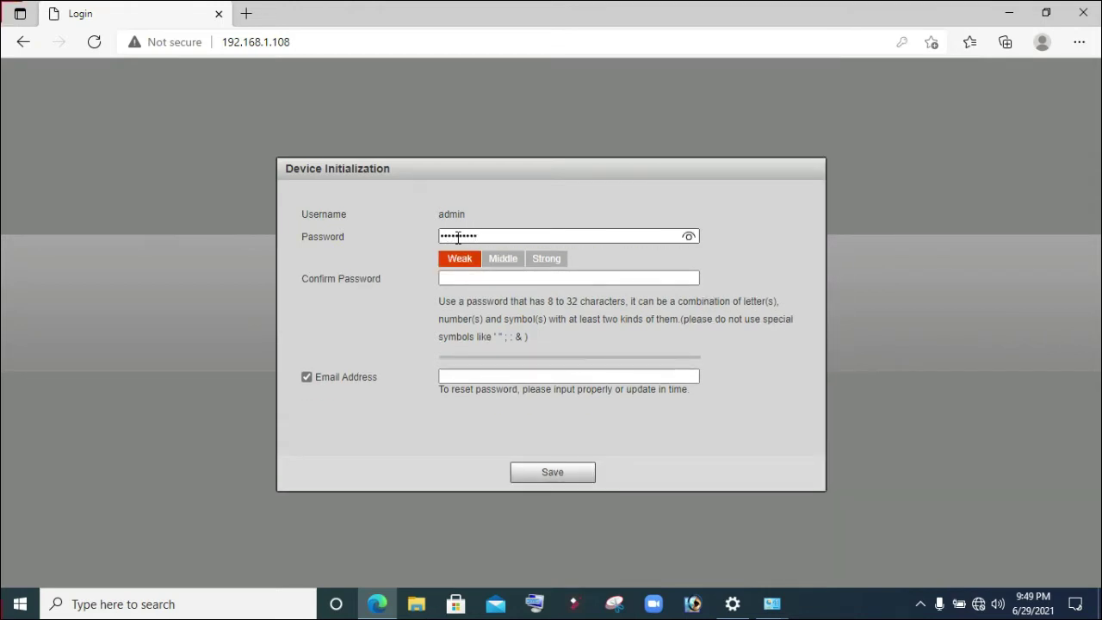
pyautogui.click(687, 237)
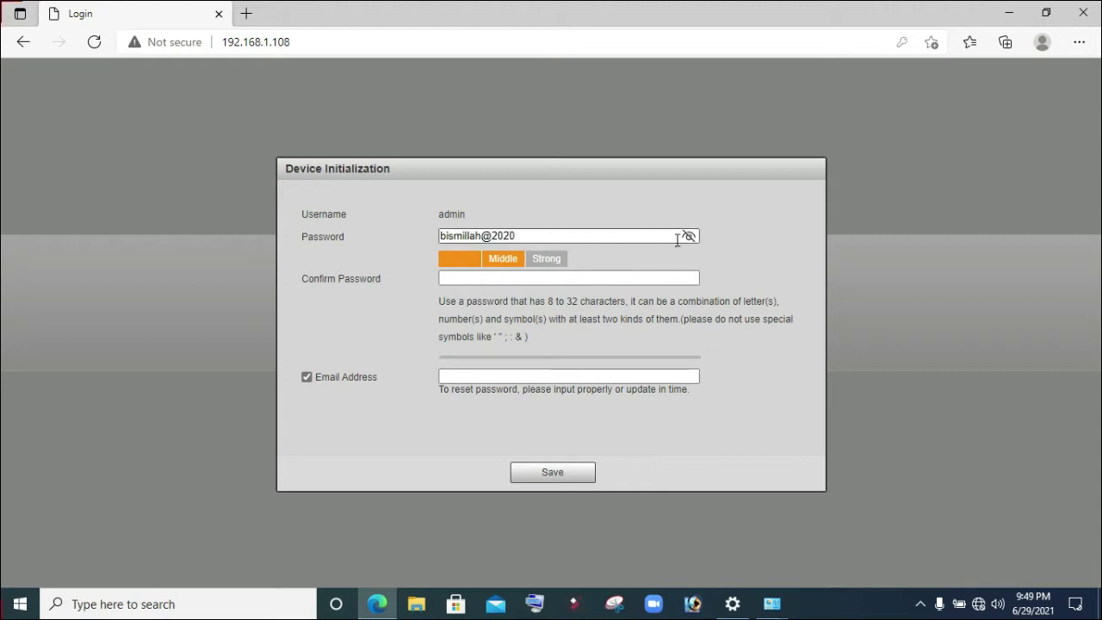
pyautogui.click(689, 238)
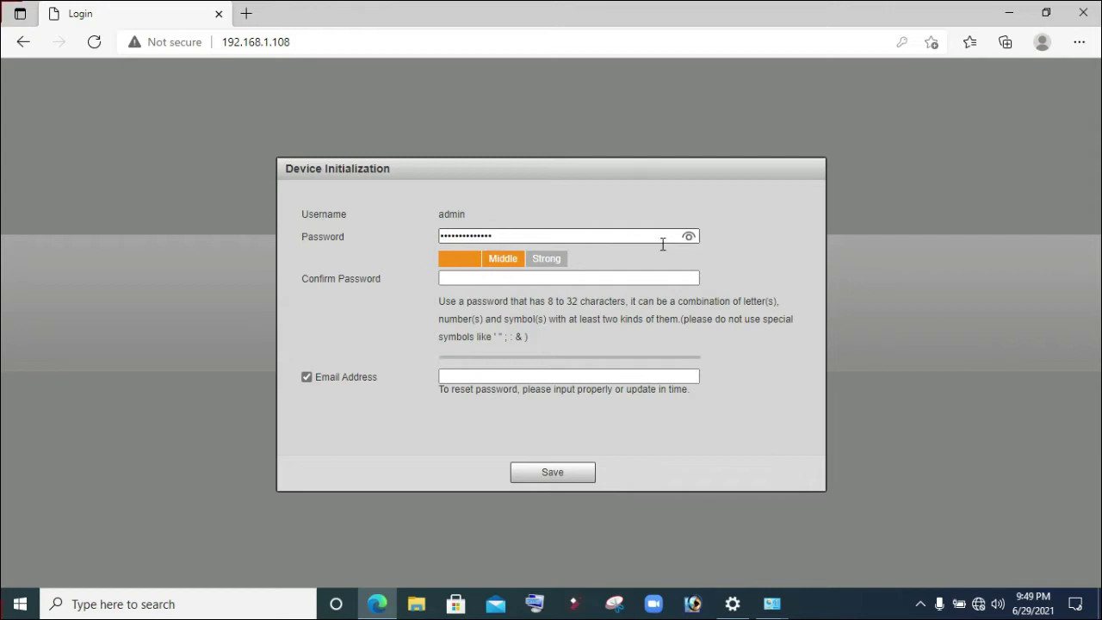
pyautogui.click(608, 278)
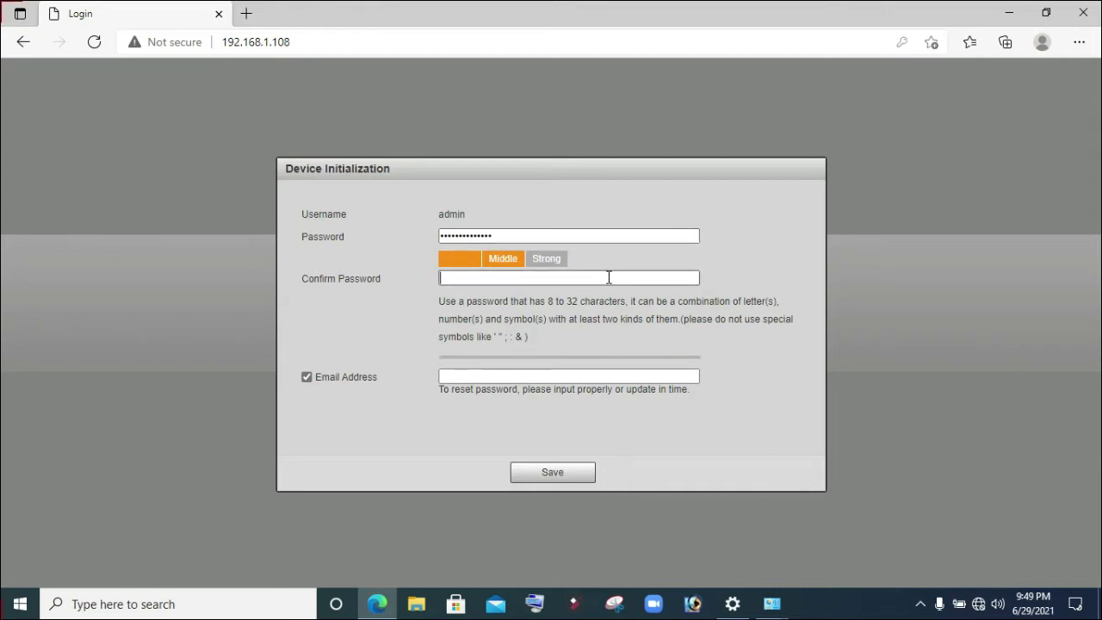
pyautogui.write('aaaaaa')
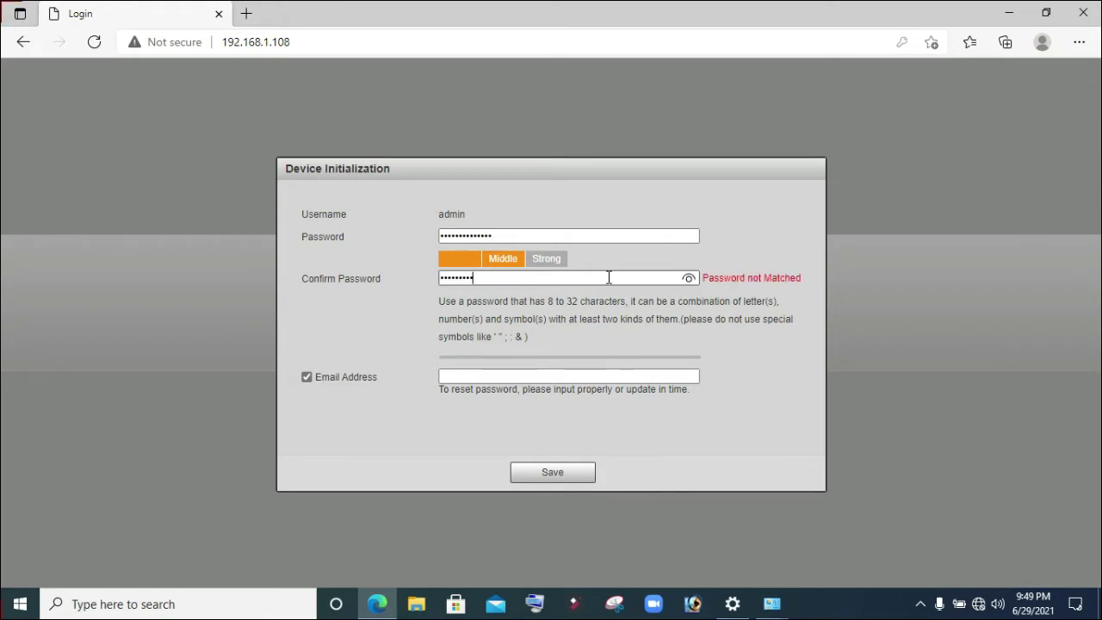
pyautogui.write('aaaaaaaa')
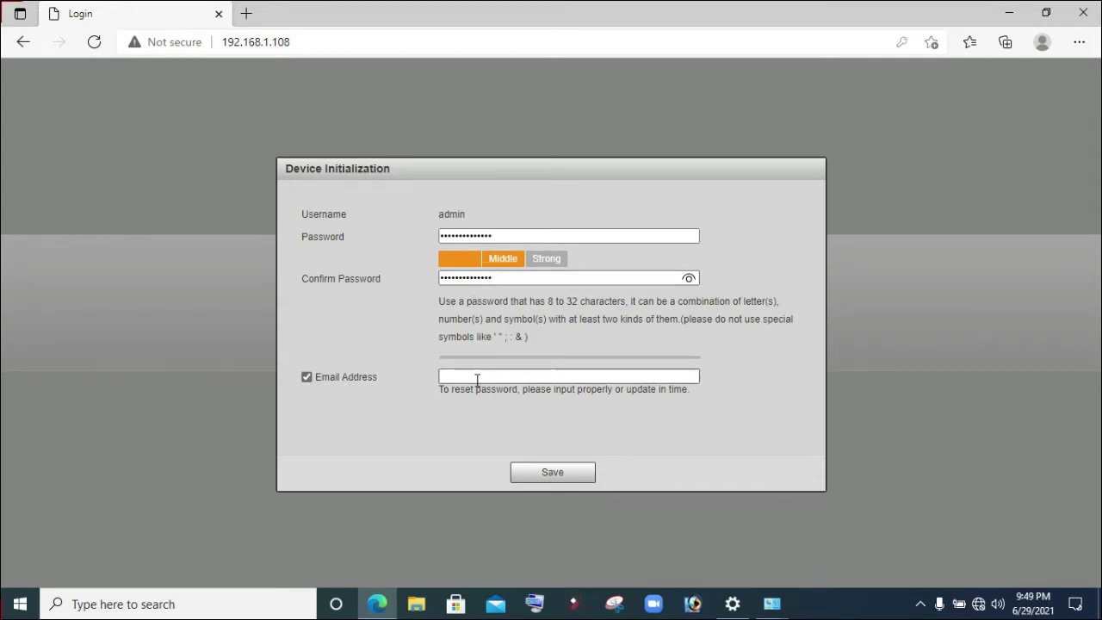
# - Untick the password-reset Email Address option and save the initialization
pyautogui.click(445, 374)
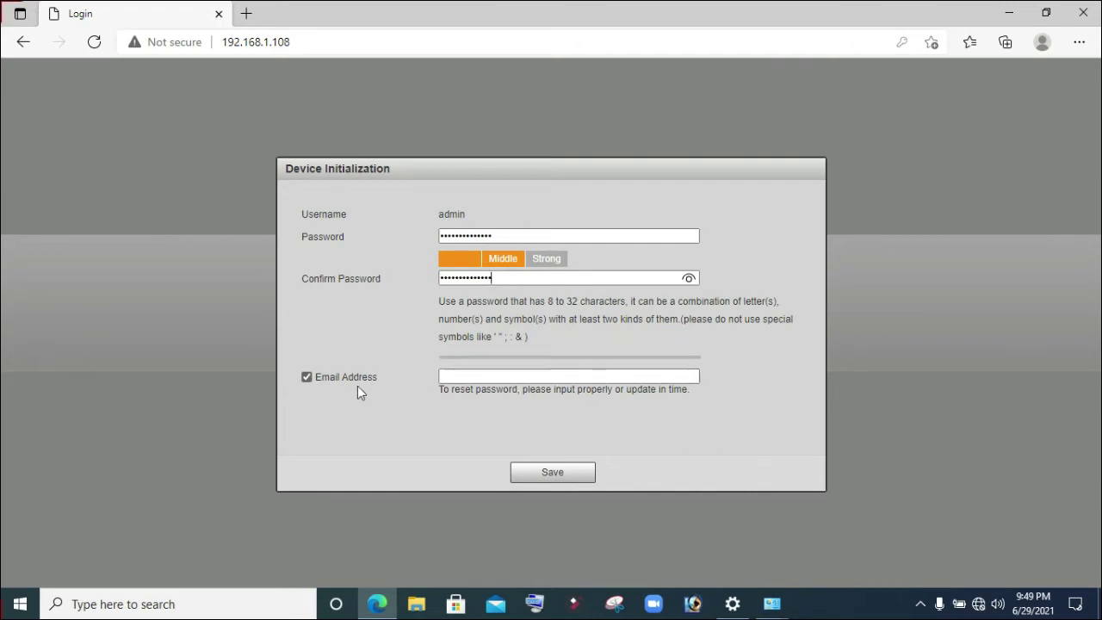
pyautogui.click(305, 376)
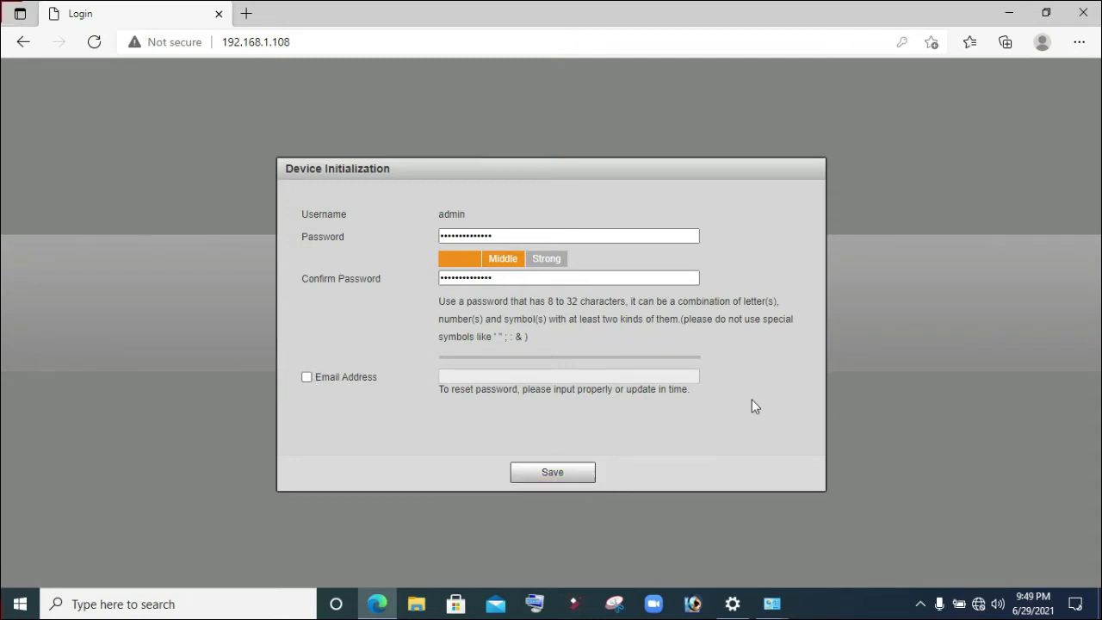
pyautogui.click(555, 476)
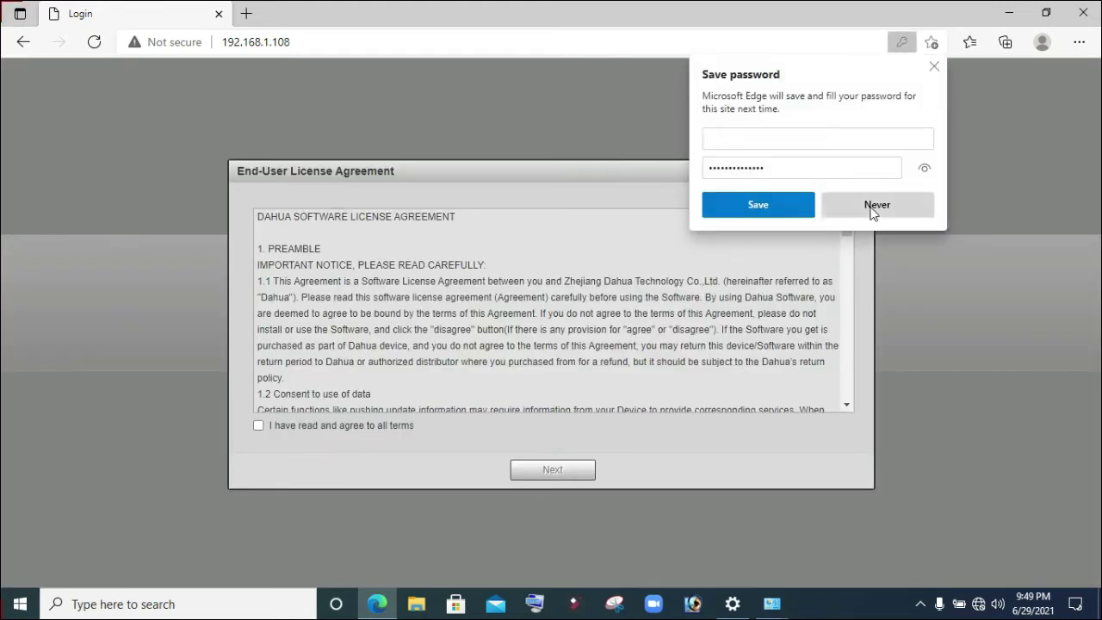
# - Decline Edge's password saving, accept the license agreement, and pass the Easy4ip and upgrade steps
pyautogui.click(870, 210)
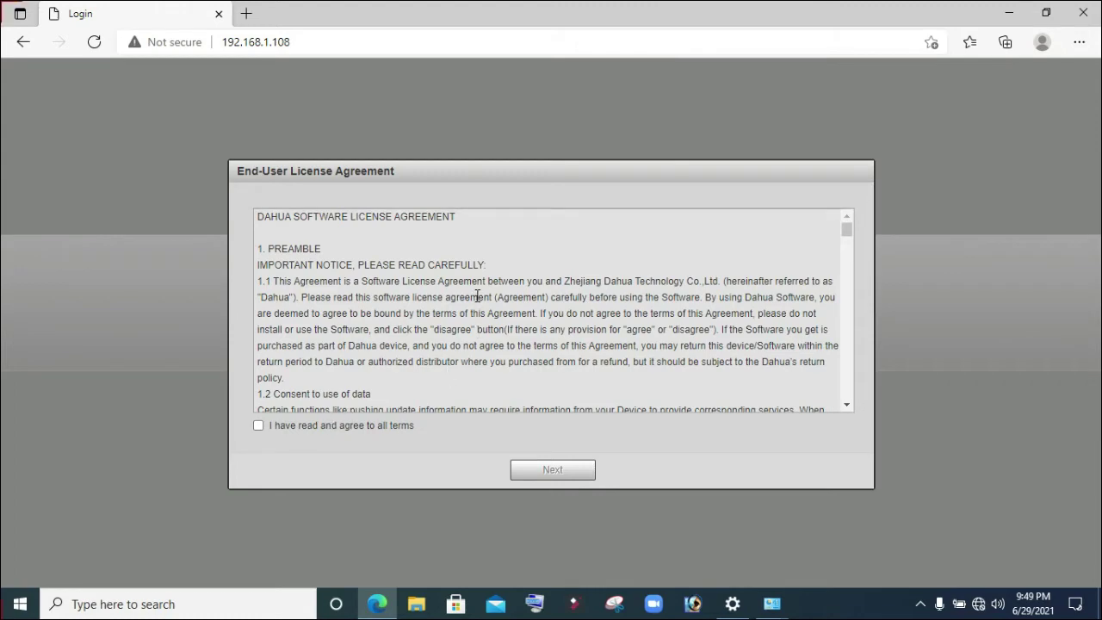
pyautogui.scroll(-3, 477, 296)
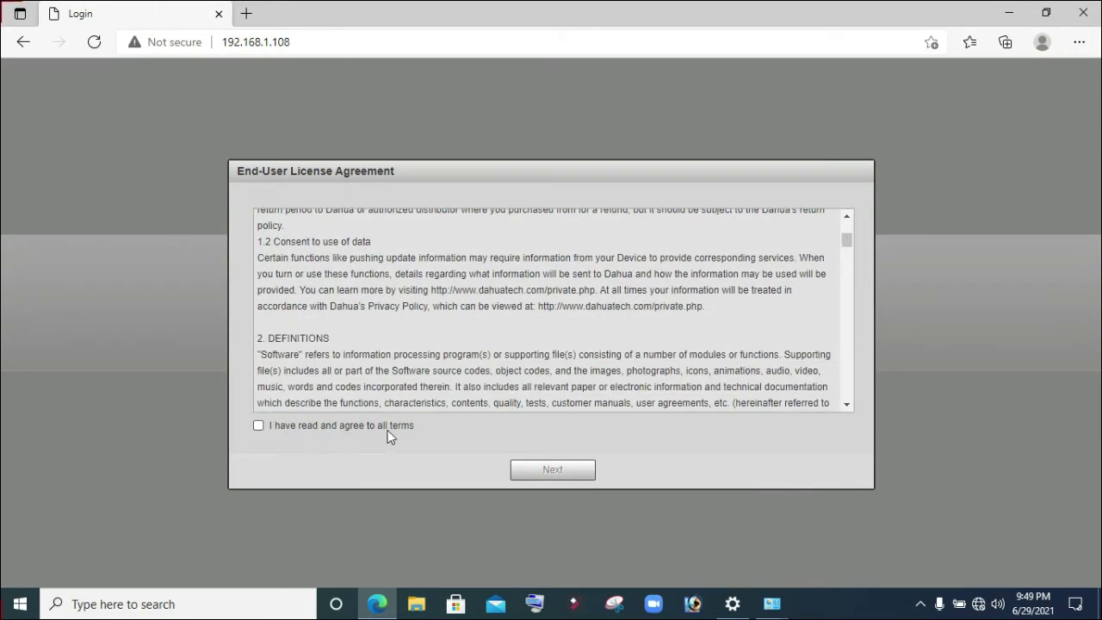
pyautogui.click(259, 425)
pyautogui.click(553, 469)
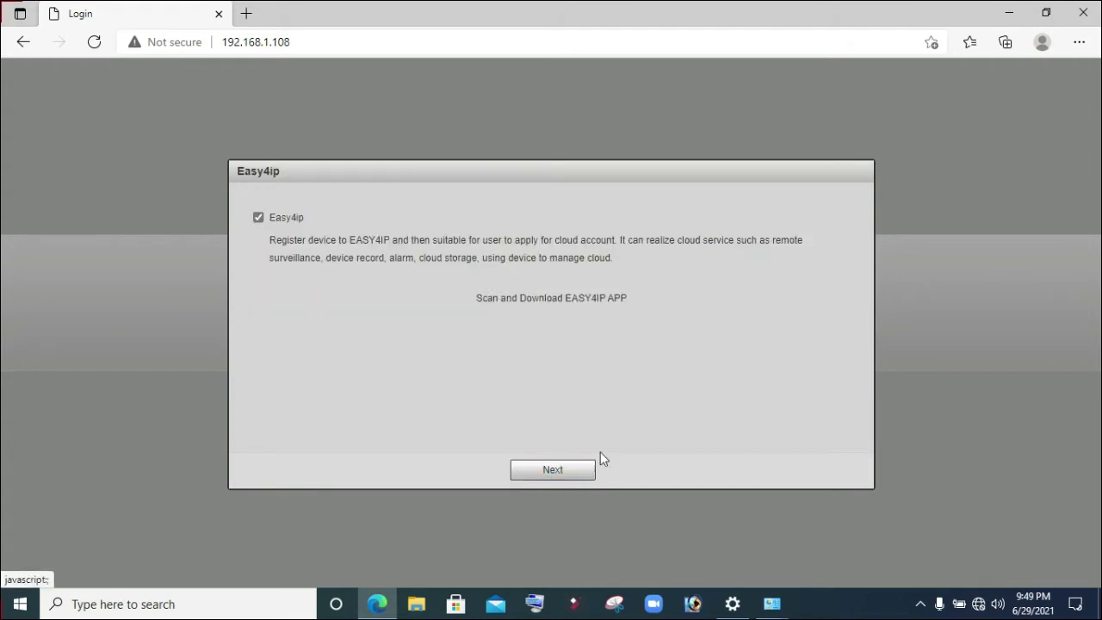
pyautogui.click(547, 470)
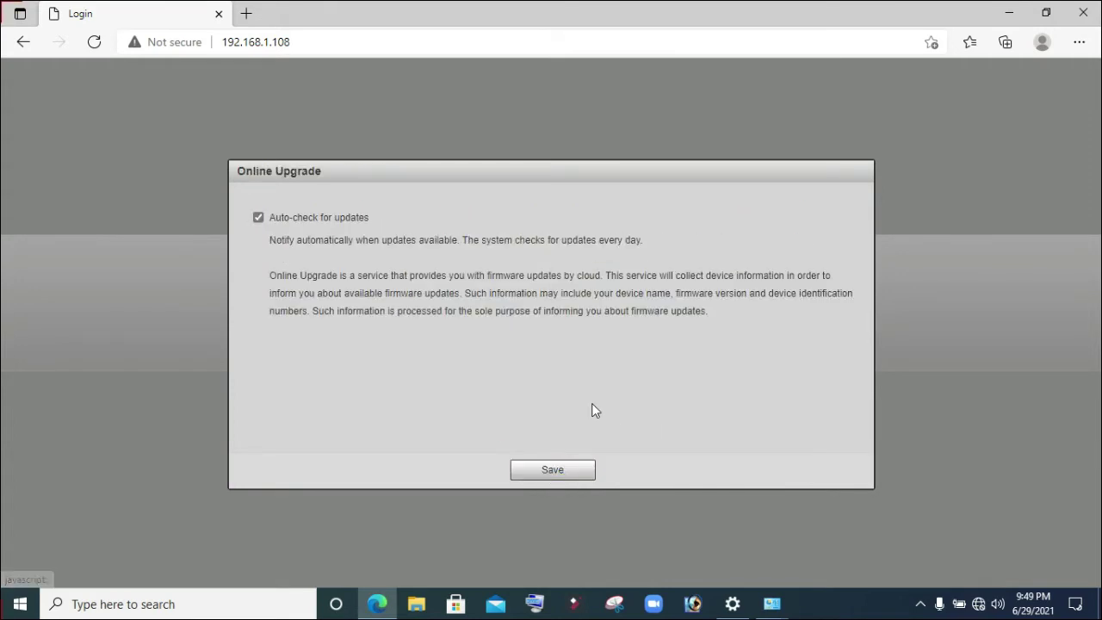
pyautogui.click(552, 469)
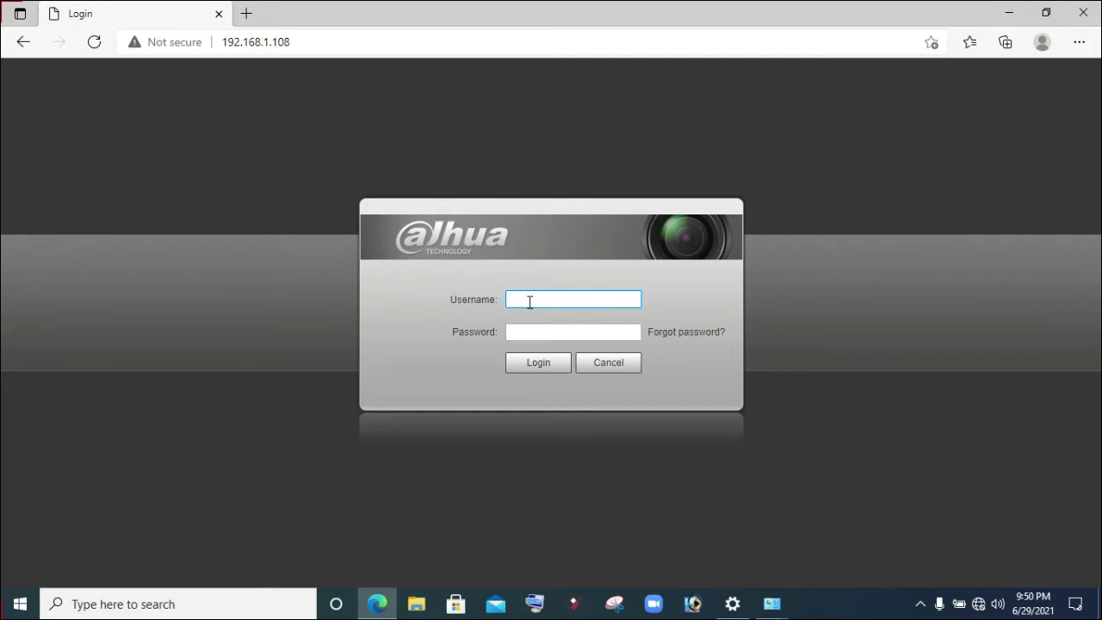
# - Log in as admin with the account password and decline Edge's password saving
pyautogui.press('Tab')
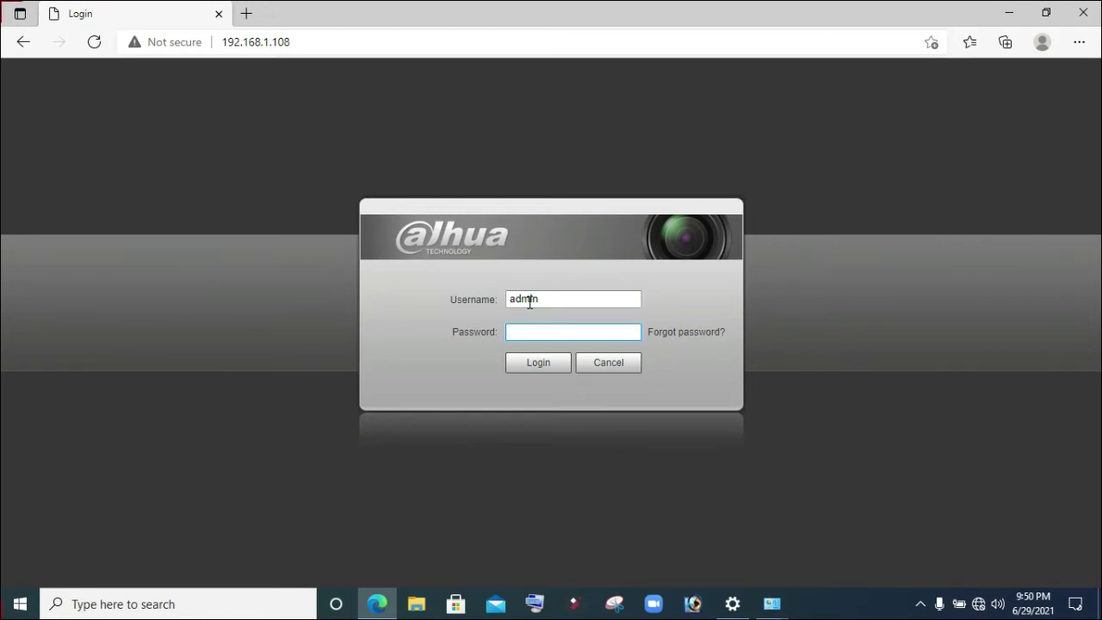
pyautogui.click(536, 362)
pyautogui.click(880, 205)
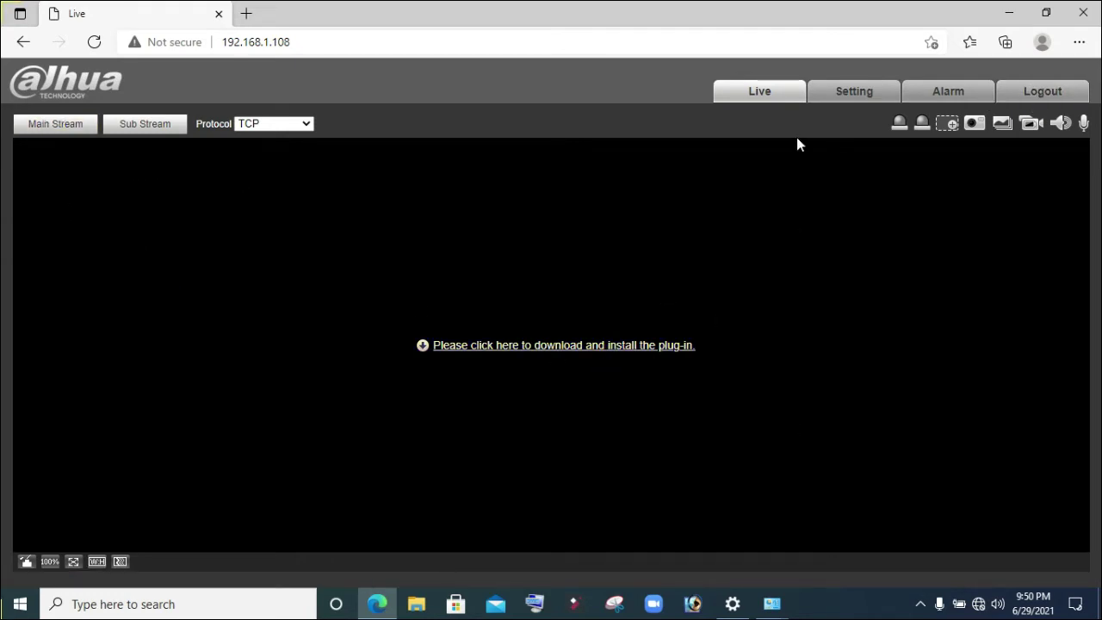
# - Open the Setting tab and expand the Network group in the left menu
pyautogui.click(857, 96)
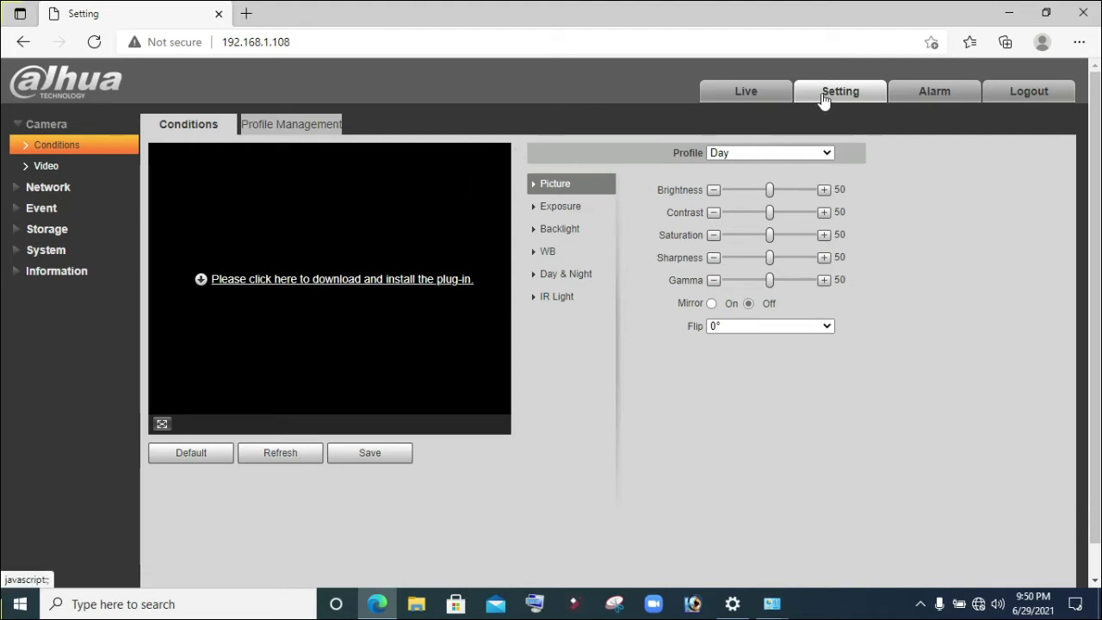
pyautogui.click(19, 186)
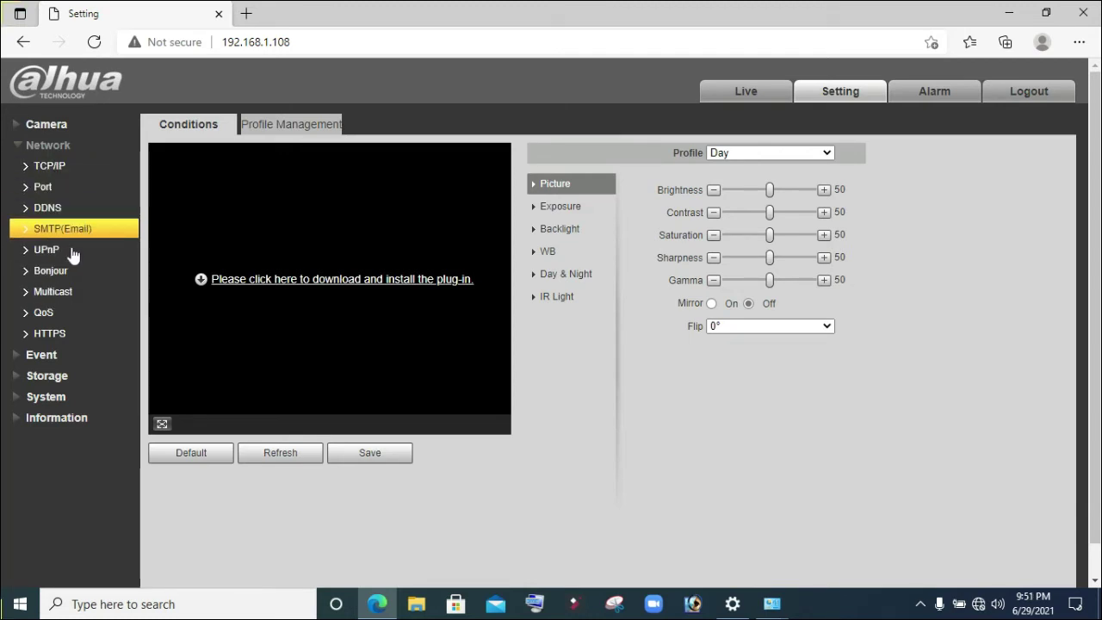
# - On the TCP/IP page, replace Host Name IPC with Enlighten
pyautogui.click(51, 173)
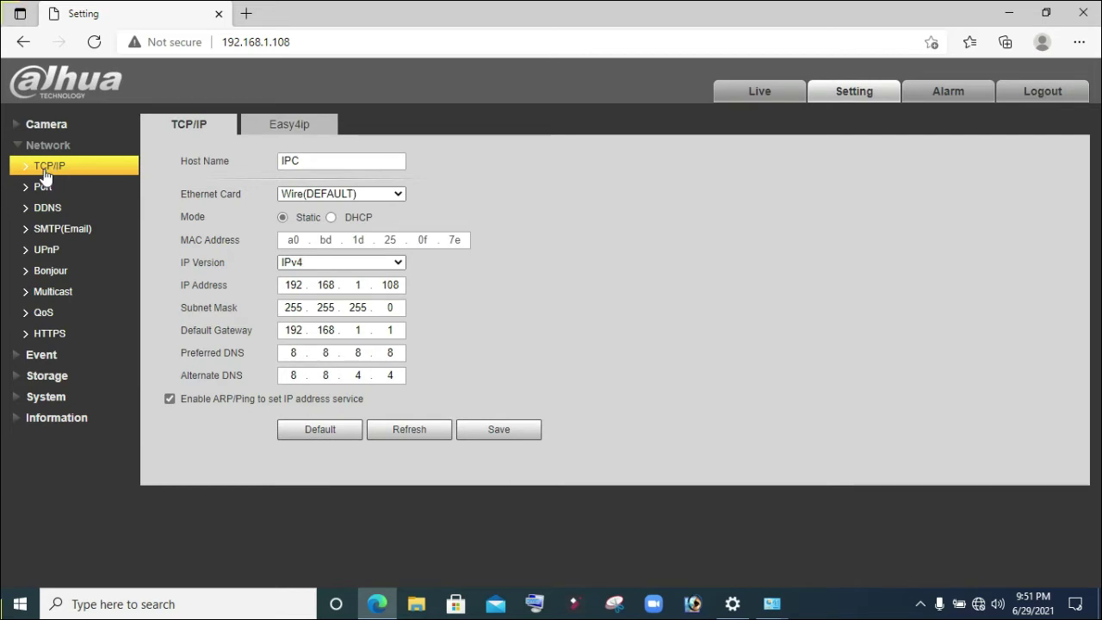
pyautogui.moveTo(303, 160); pyautogui.dragTo(231, 176)
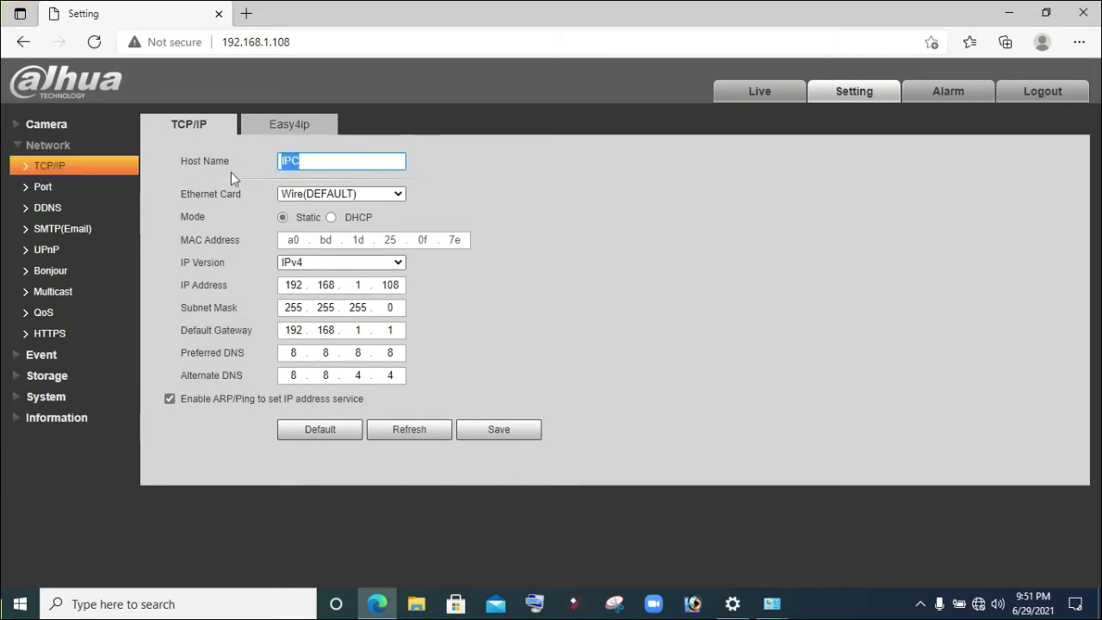
pyautogui.write('En')
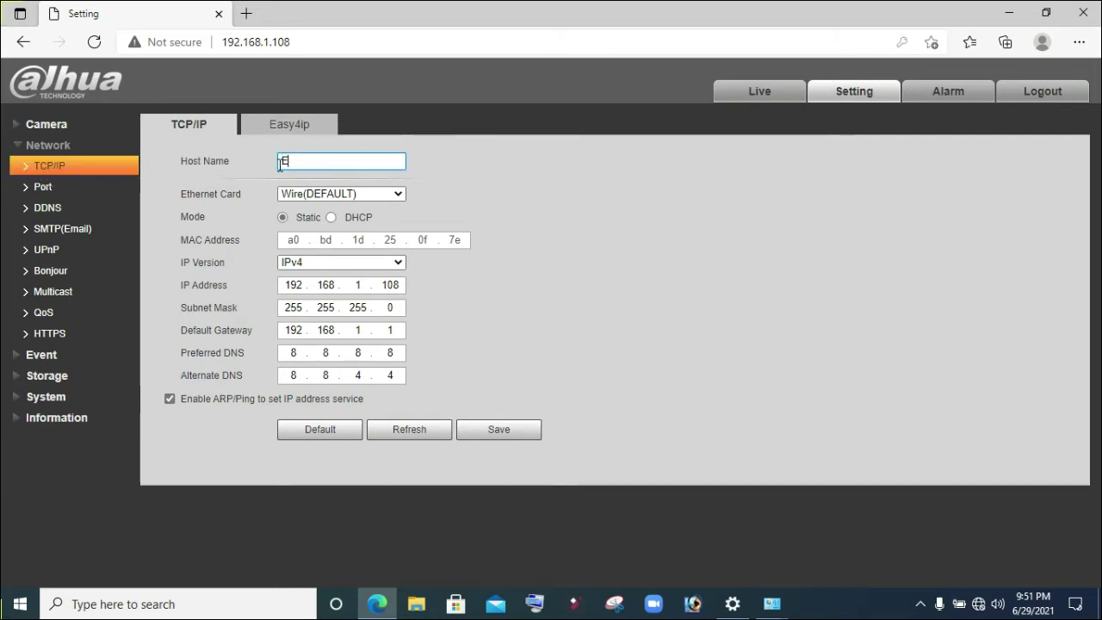
pyautogui.press('BackSpace')
pyautogui.write('Enlighten')
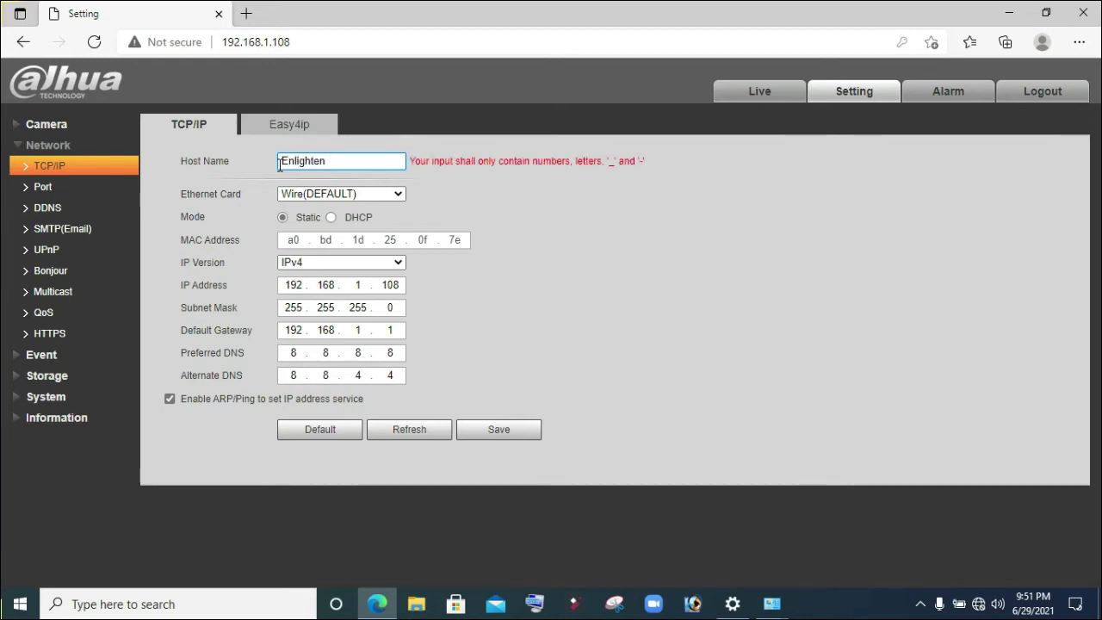
pyautogui.press('BackSpace')
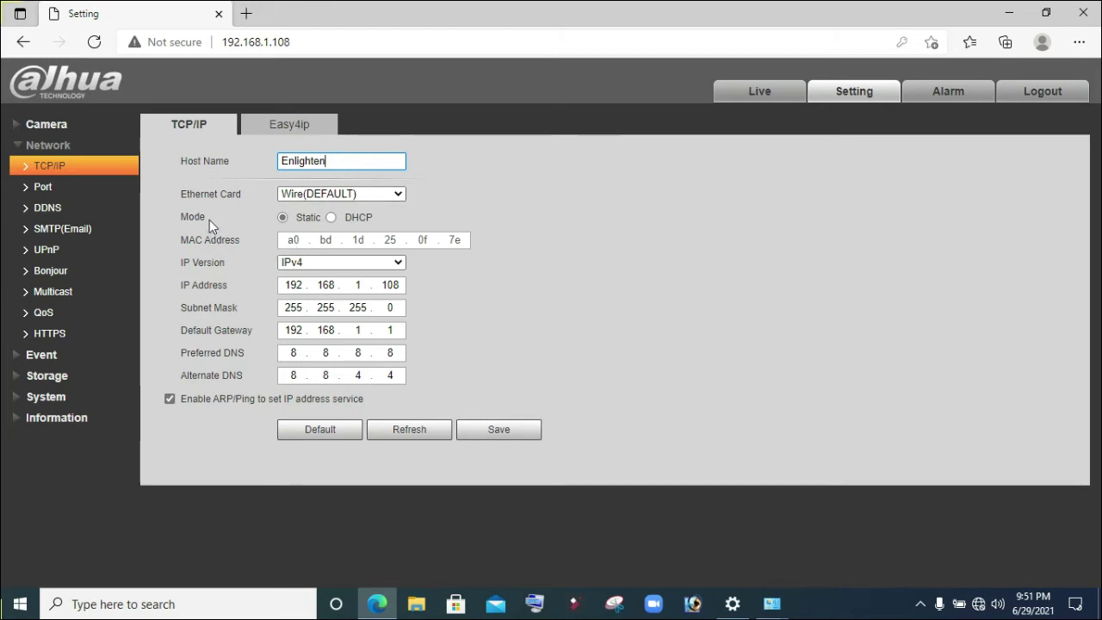
pyautogui.click(305, 194)
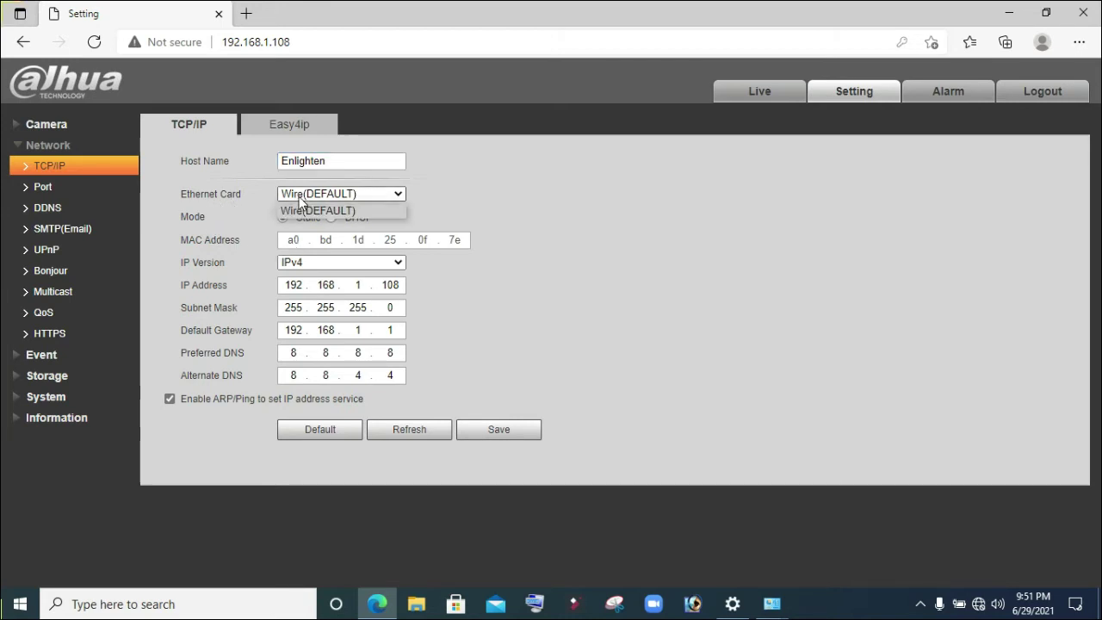
pyautogui.click(308, 199)
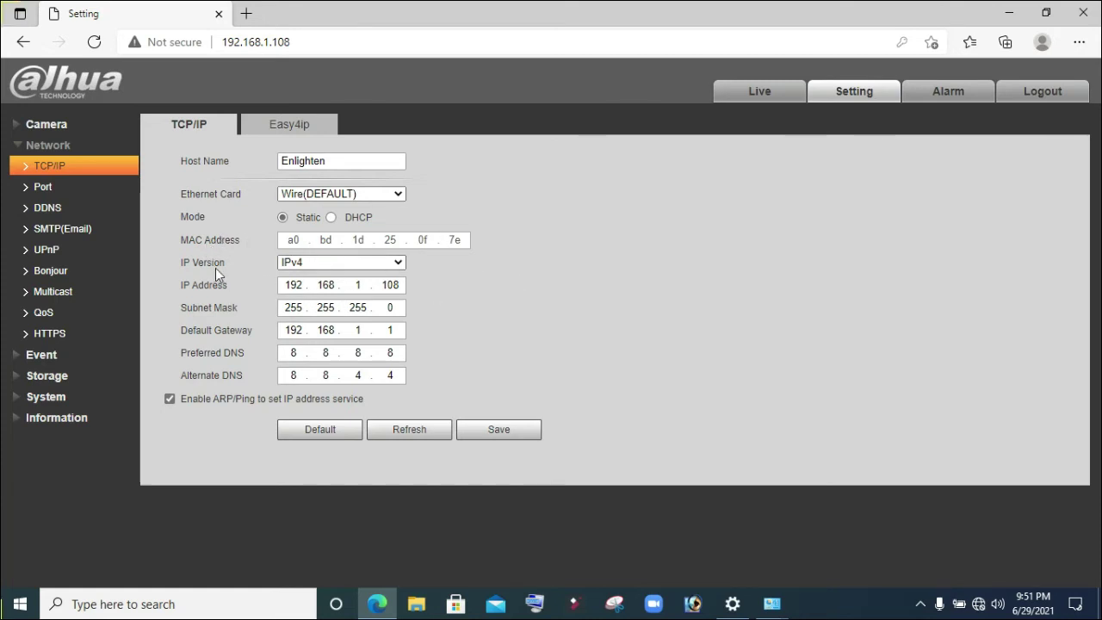
# - Switch IP Version to IPv6 and back to IPv4
pyautogui.click(292, 263)
pyautogui.click(308, 293)
pyautogui.click(314, 267)
pyautogui.click(308, 279)
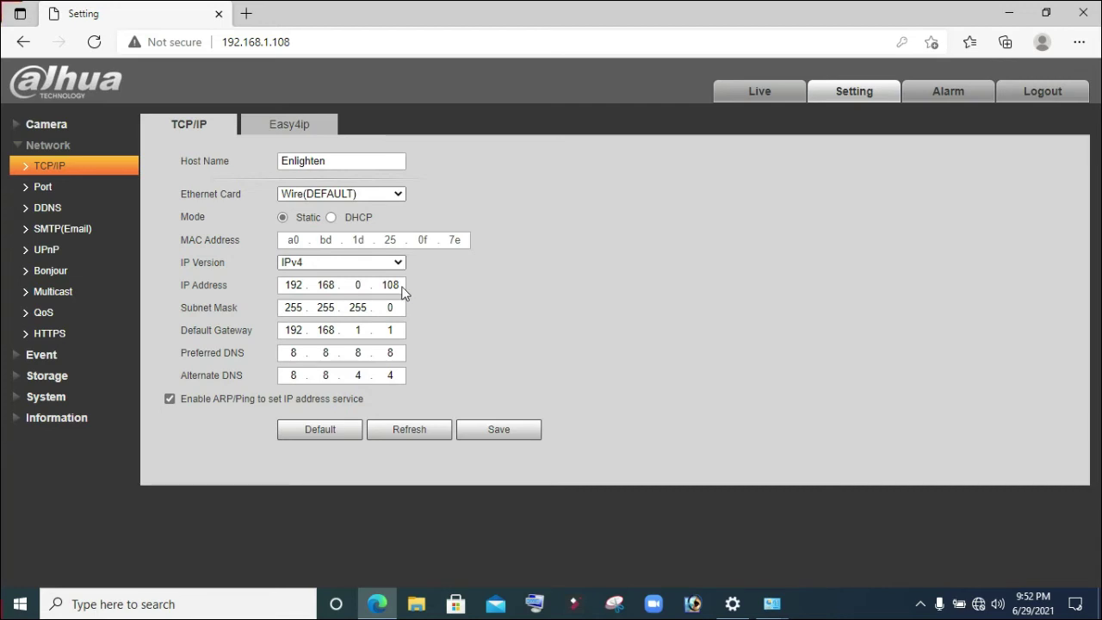
# - Set the IP address to 192.168.0.200 and the default gateway to 192.168.0.1
pyautogui.press('BackSpace')
pyautogui.press('BackSpace')
pyautogui.press('BackSpace')
pyautogui.write('1')
pyautogui.press('BackSpace')
pyautogui.write('200')
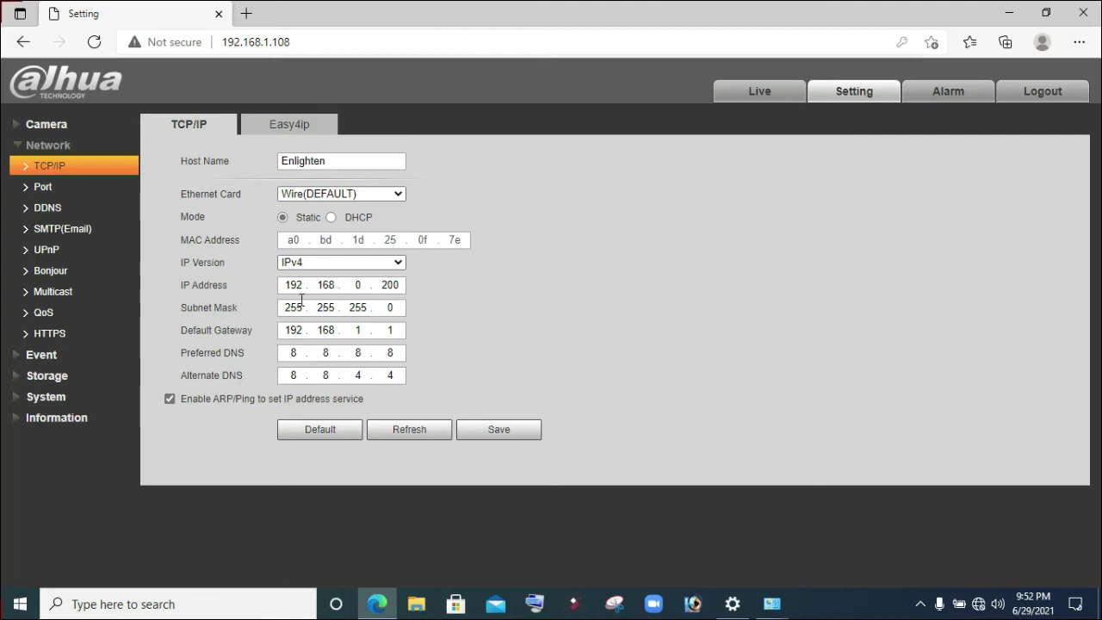
pyautogui.click(361, 331)
pyautogui.press('BackSpace')
pyautogui.write('0')
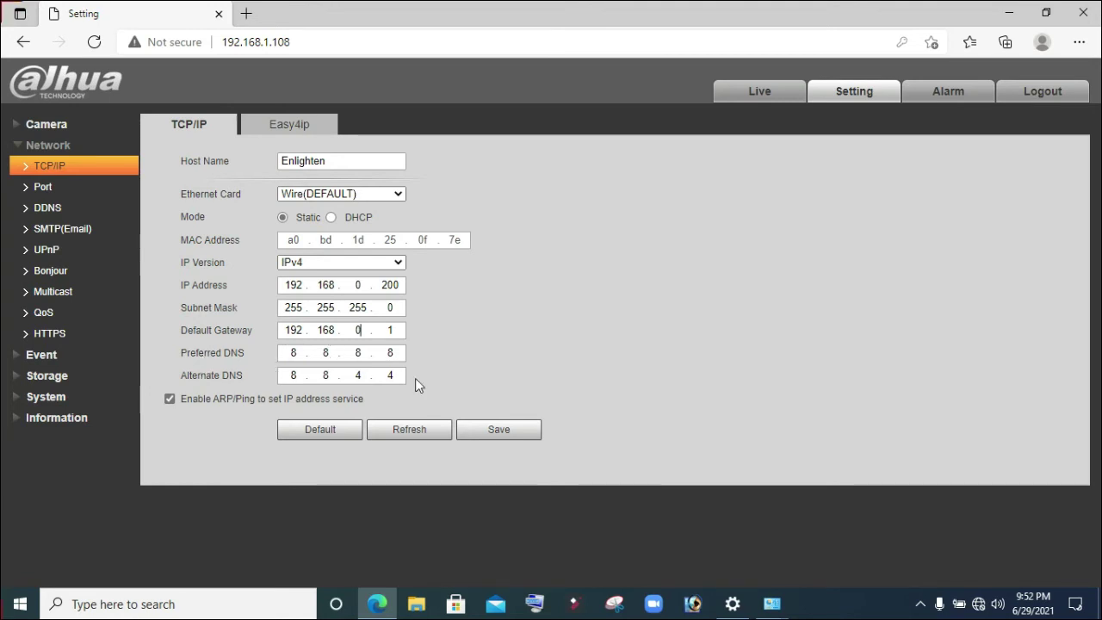
# - Save the camera's new network settings and bring up the PC's Ethernet connection status
pyautogui.click(504, 435)
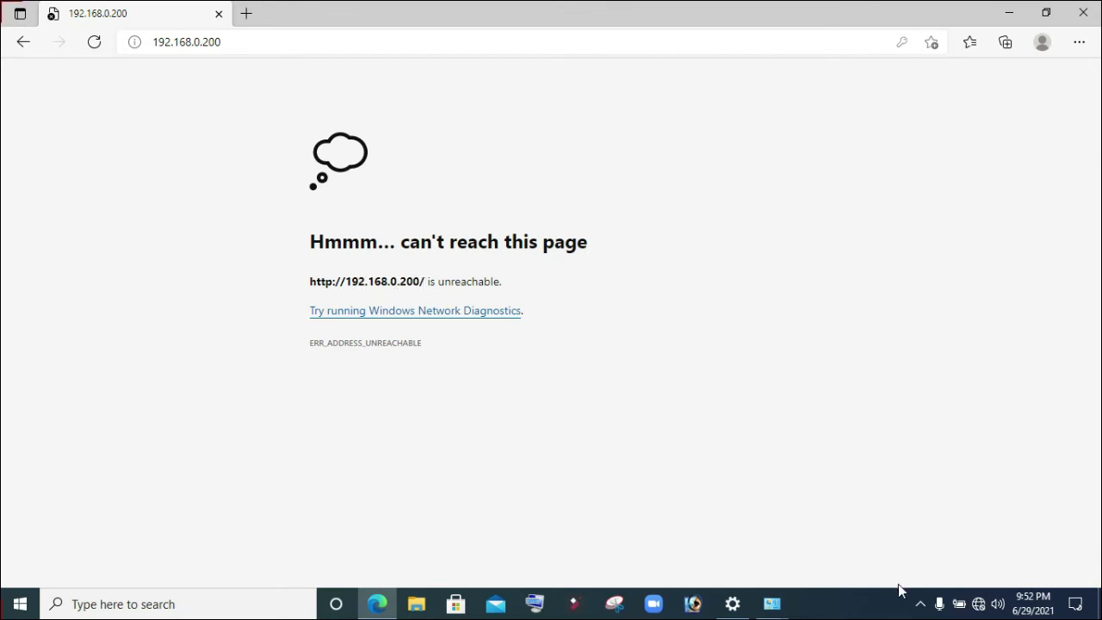
pyautogui.click(771, 604)
pyautogui.click(846, 558)
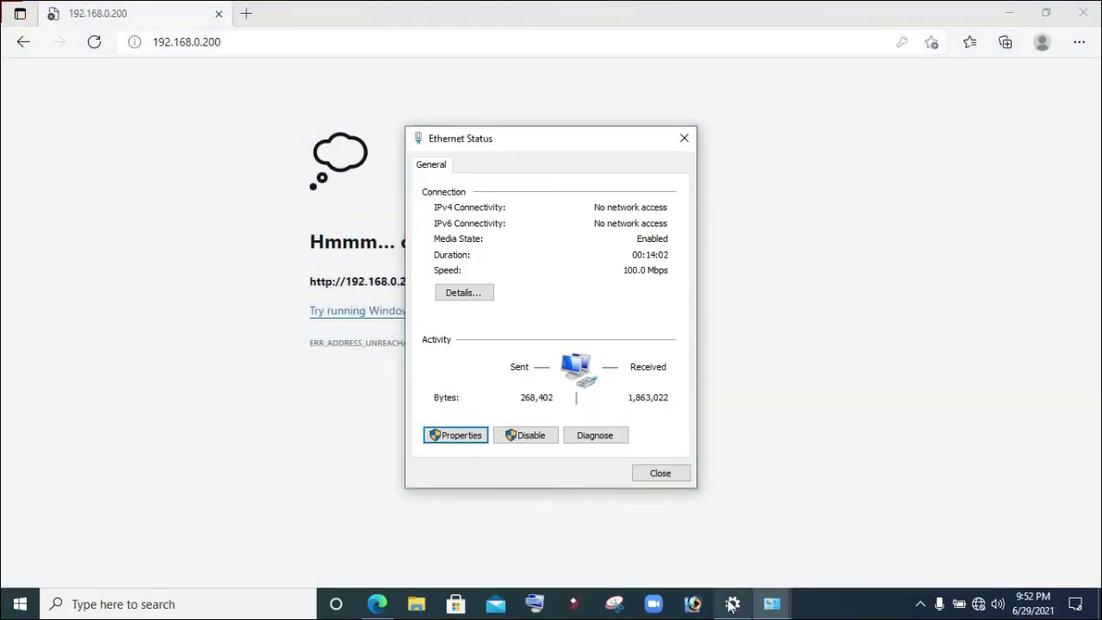
pyautogui.click(732, 604)
pyautogui.moveTo(762, 607)
pyautogui.click(743, 556)
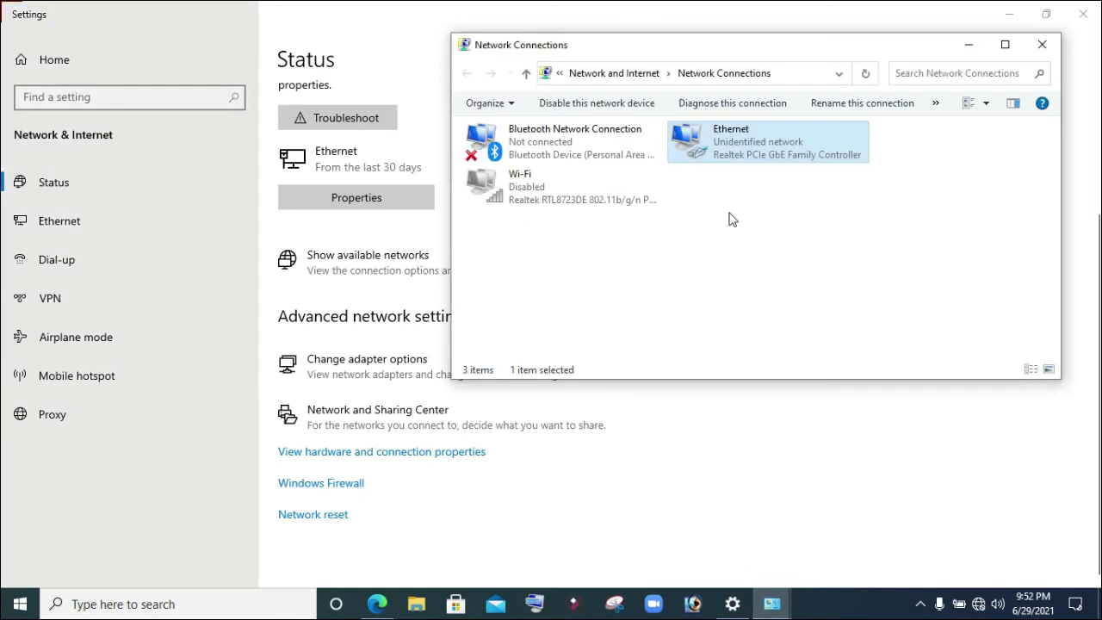
pyautogui.doubleClick(747, 161)
# - Change the PC's Ethernet IPv4 address to 192.168.0.100
pyautogui.click(457, 436)
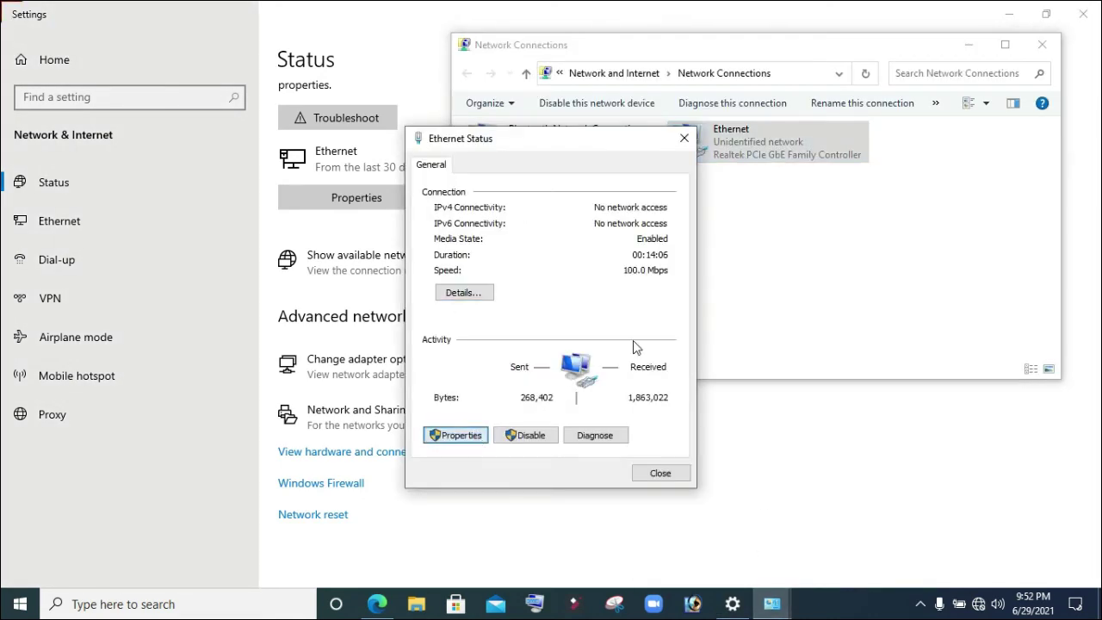
pyautogui.click(600, 323)
pyautogui.doubleClick(600, 324)
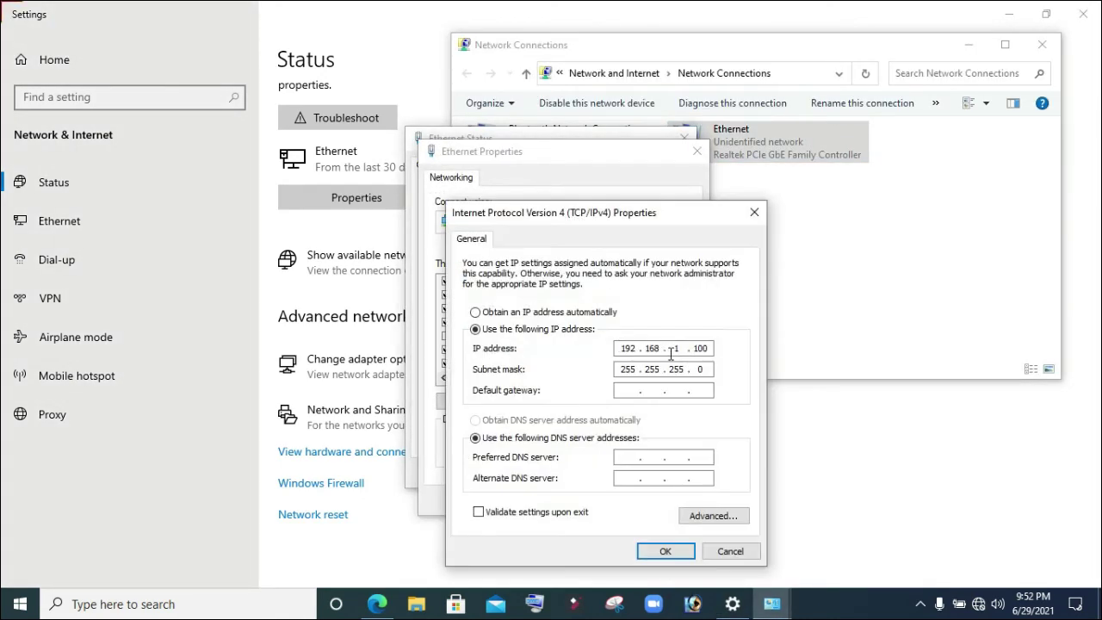
pyautogui.write('0')
pyautogui.click(664, 552)
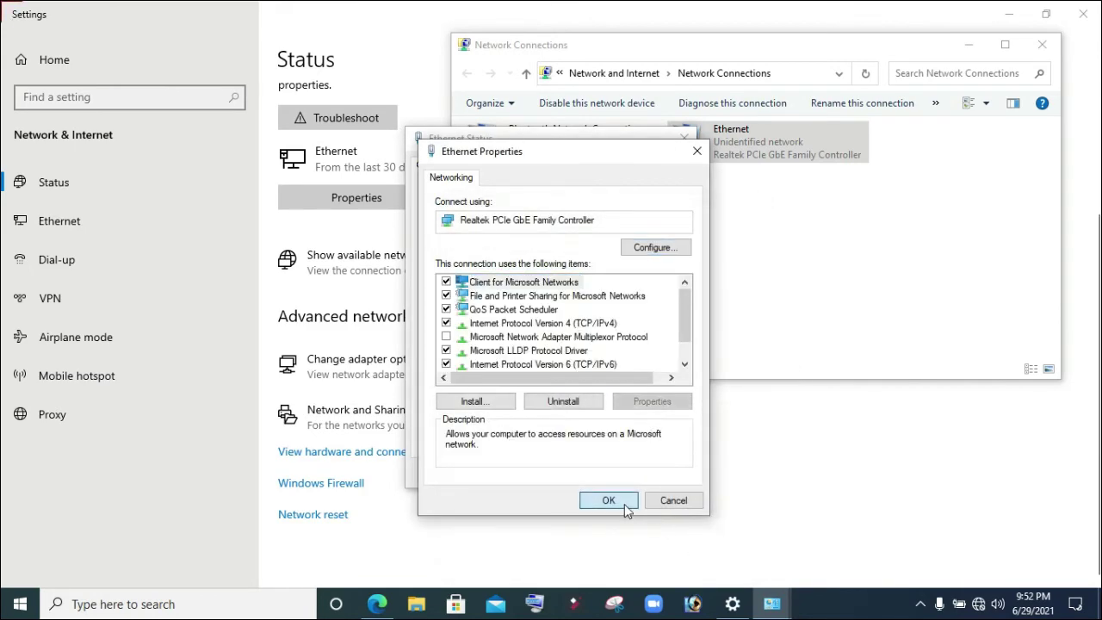
pyautogui.click(628, 504)
pyautogui.click(378, 604)
# - Reload 192.168.0.200, log in as admin, and open the camera's Setting page
pyautogui.click(307, 37)
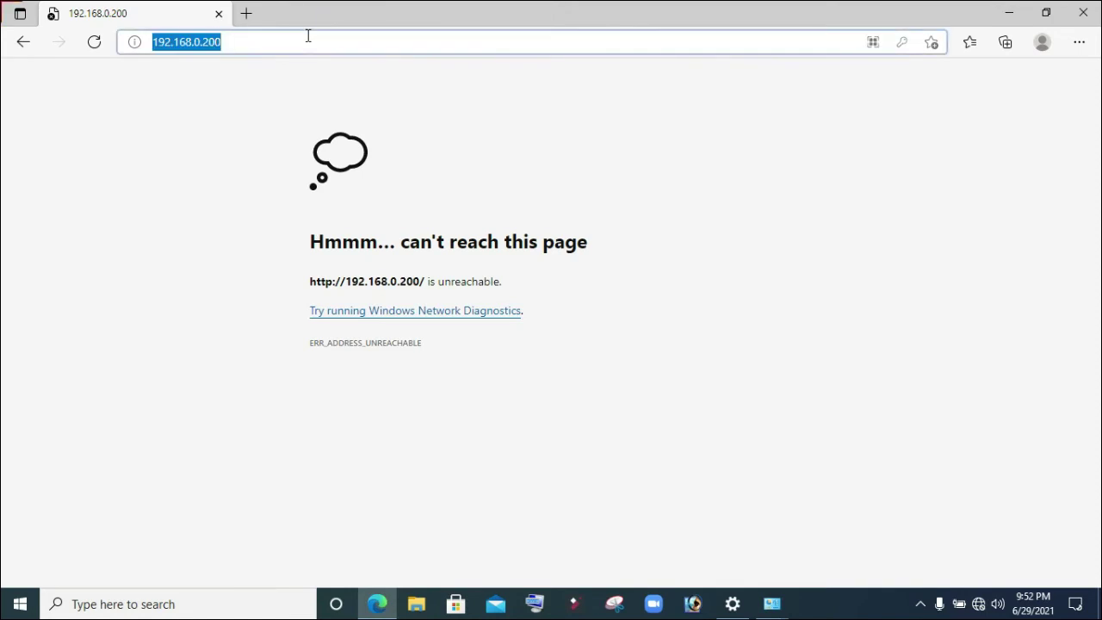
pyautogui.press('Return')
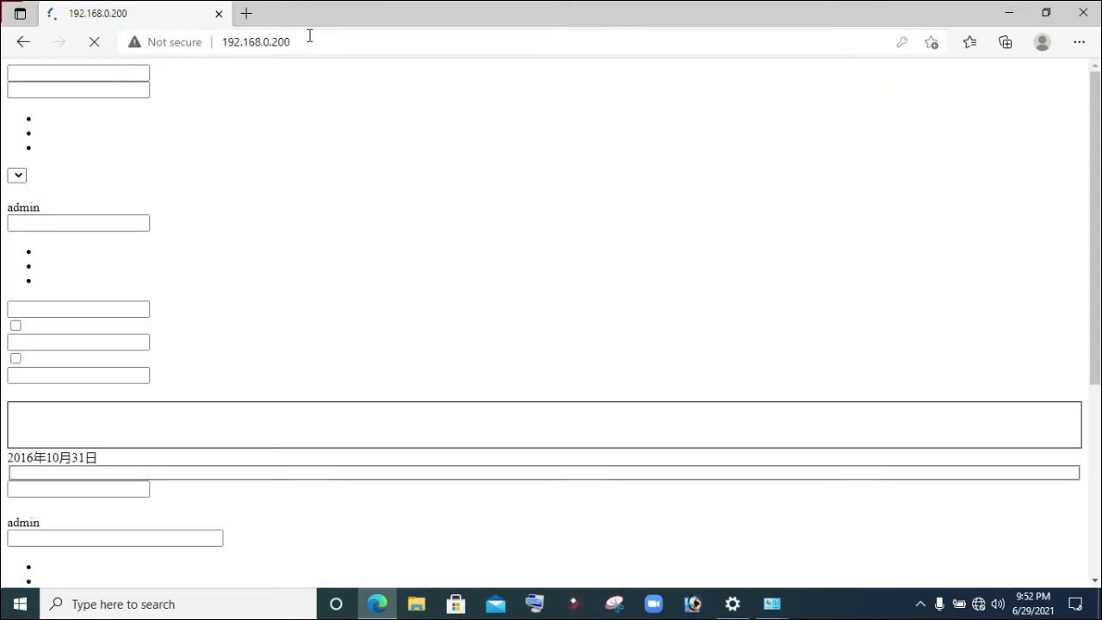
pyautogui.write('admin')
pyautogui.press('Tab')
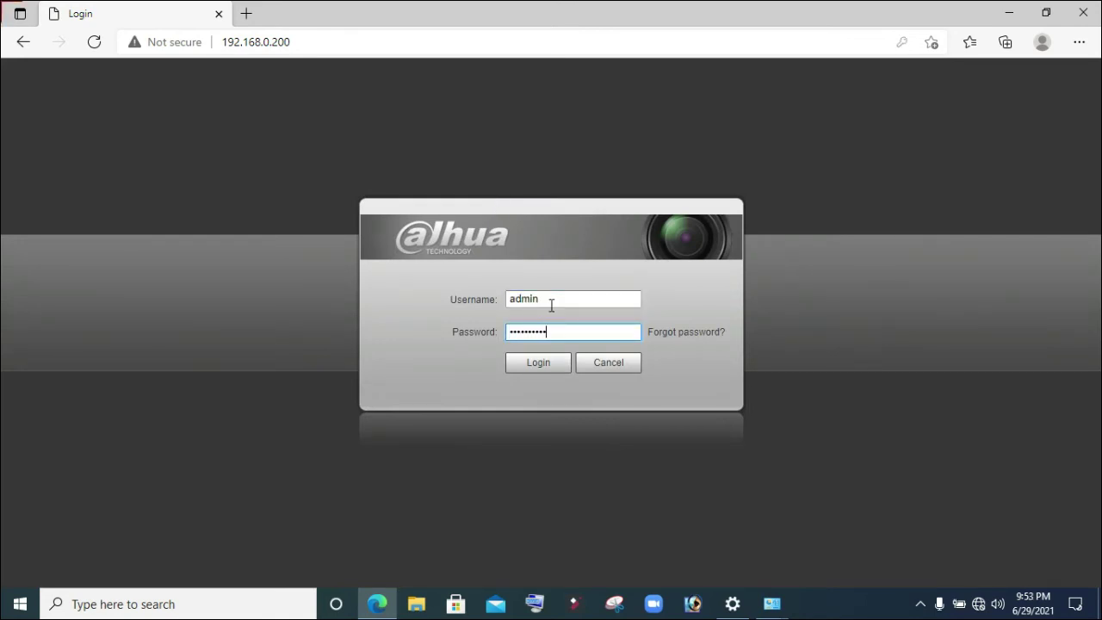
pyautogui.press('Return')
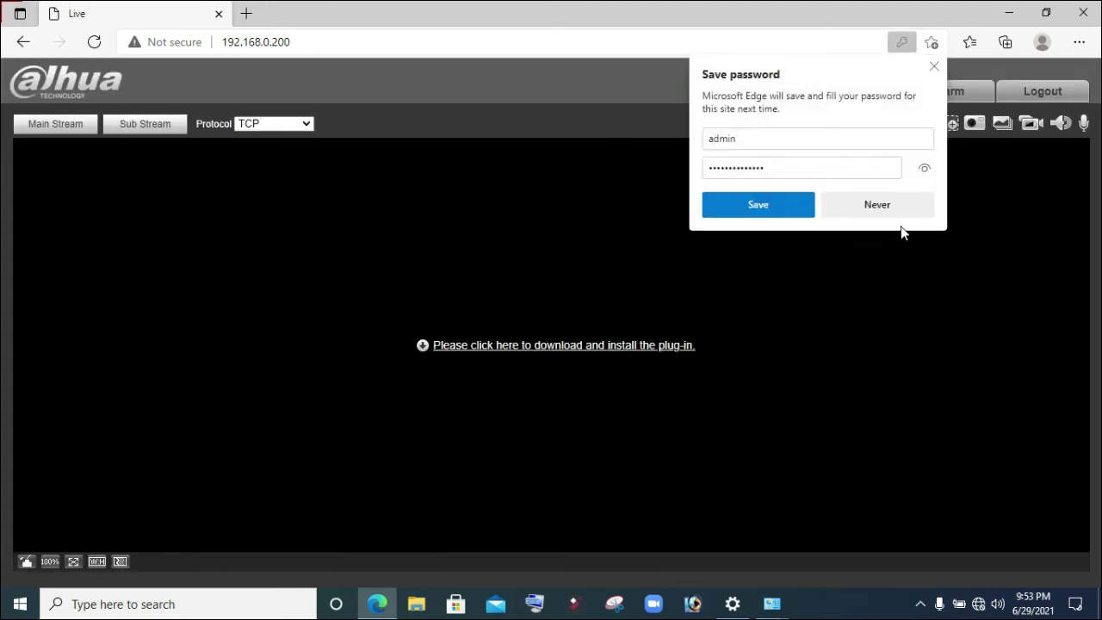
pyautogui.click(895, 207)
pyautogui.click(881, 100)
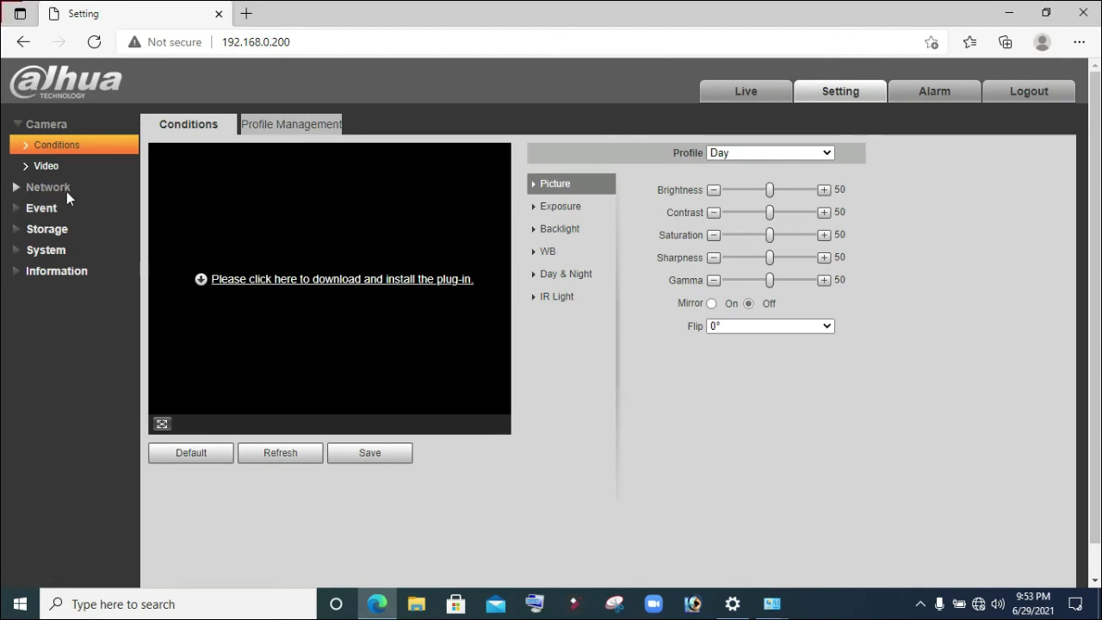
# - Check the TCP/IP, Port, DDNS and SMTP(Email) network pages, recheck TCP/IP, then log out
pyautogui.click(63, 188)
pyautogui.click(53, 167)
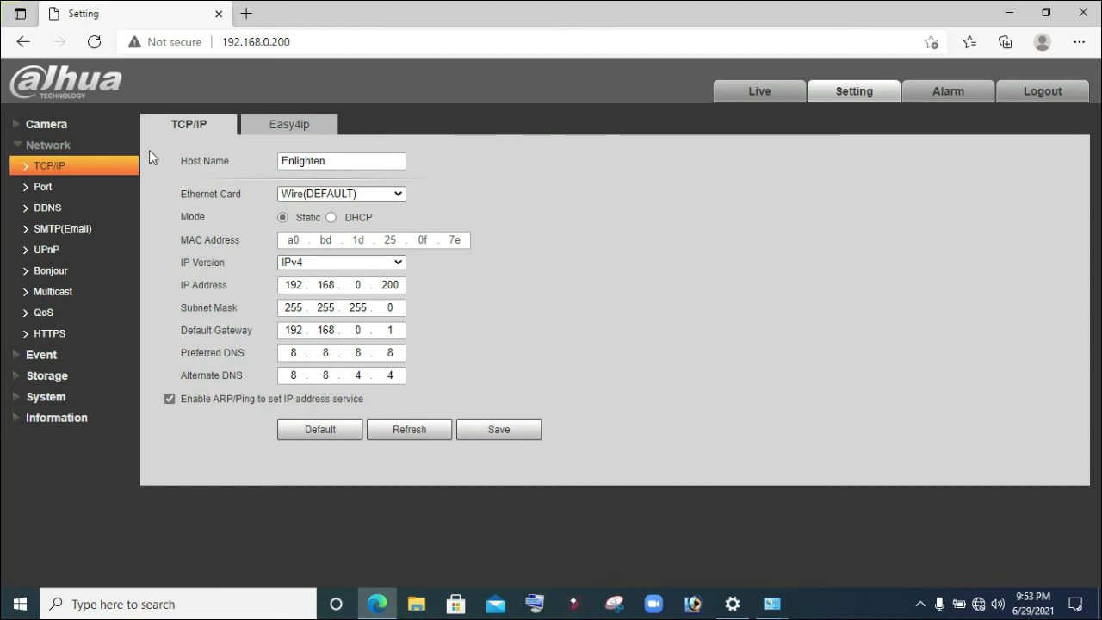
pyautogui.click(52, 186)
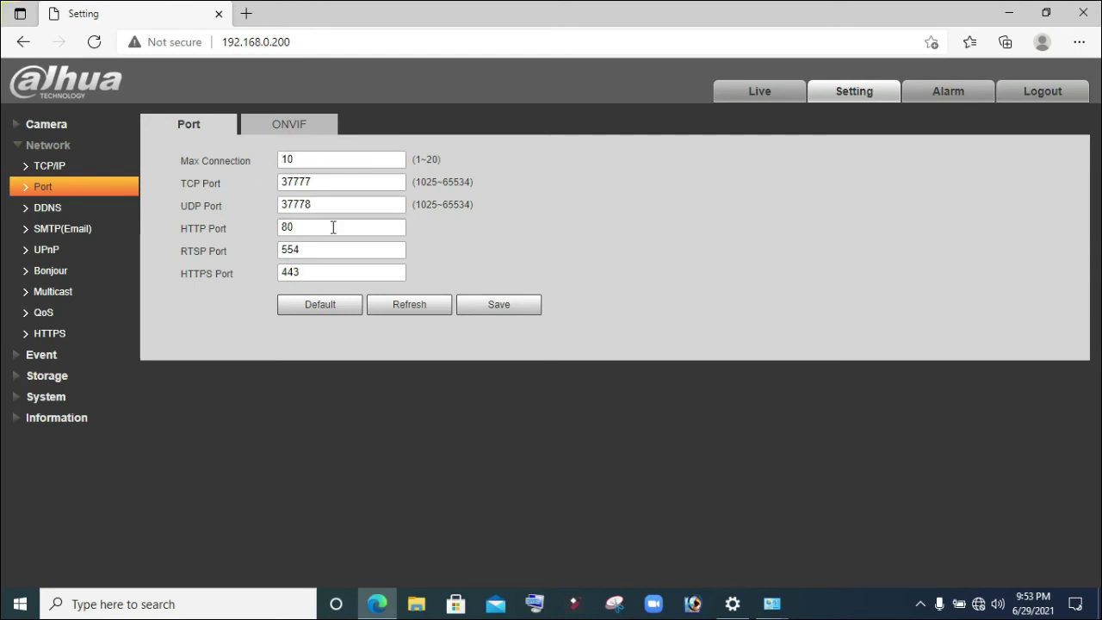
pyautogui.click(80, 217)
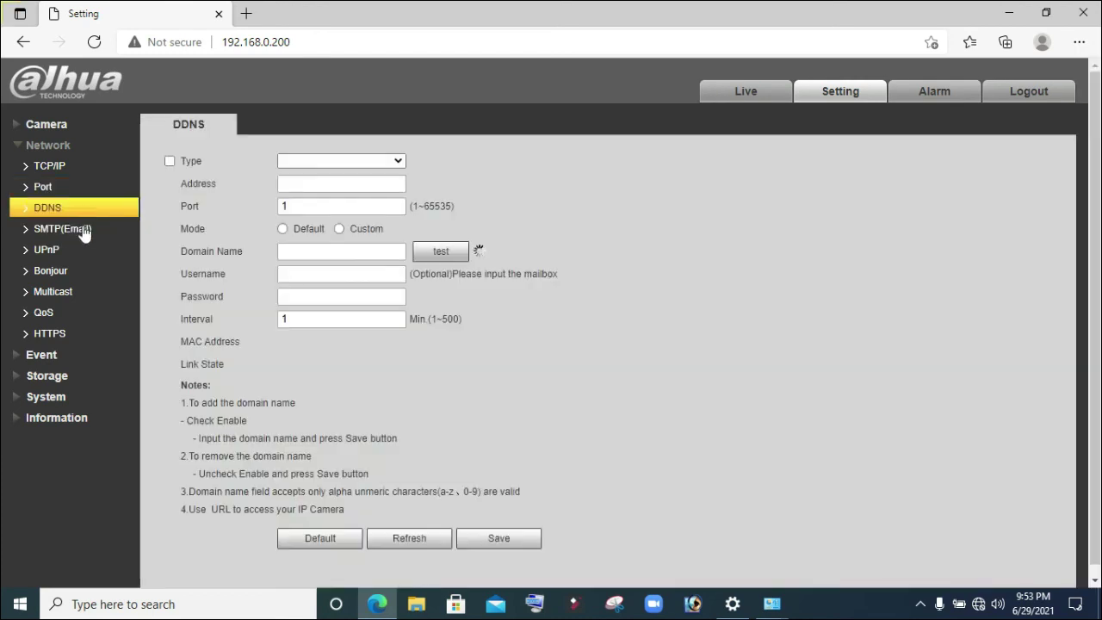
pyautogui.click(74, 228)
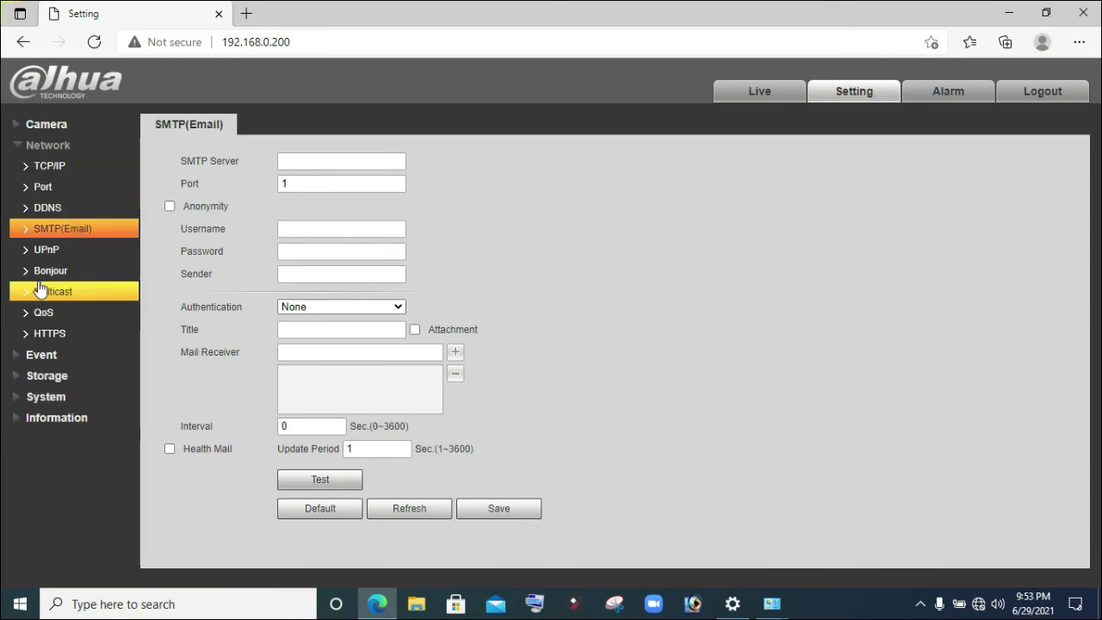
pyautogui.click(48, 171)
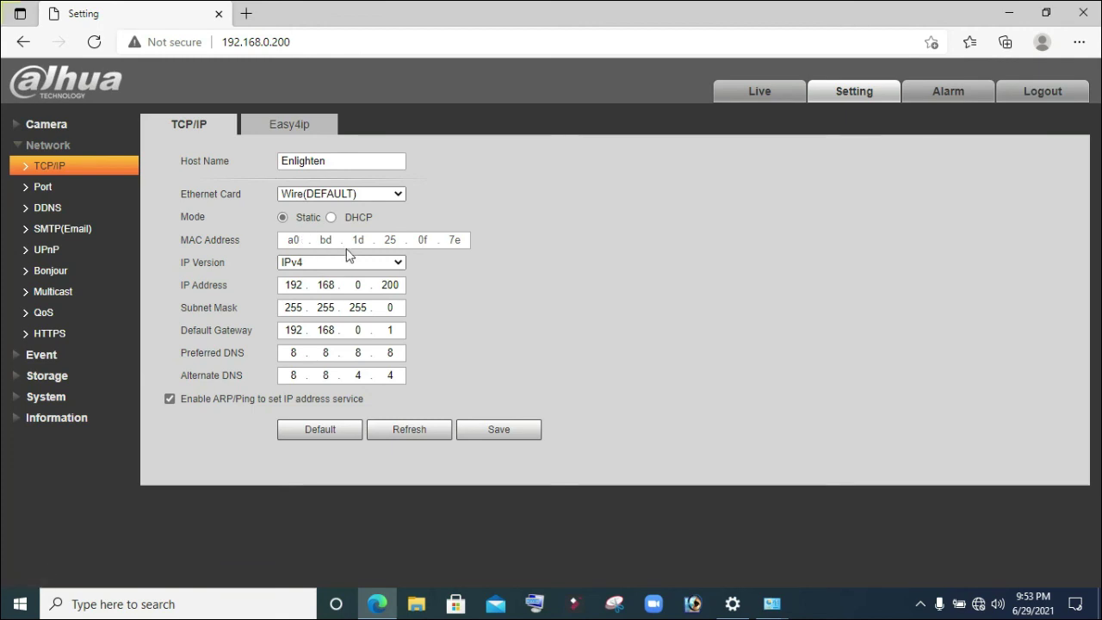
pyautogui.click(1040, 95)
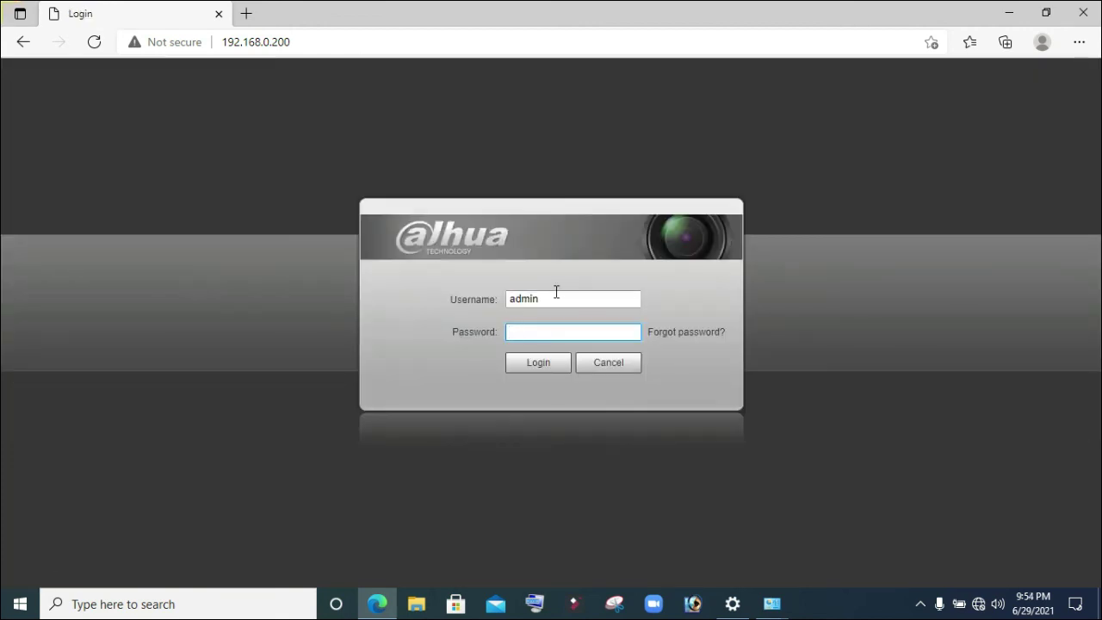